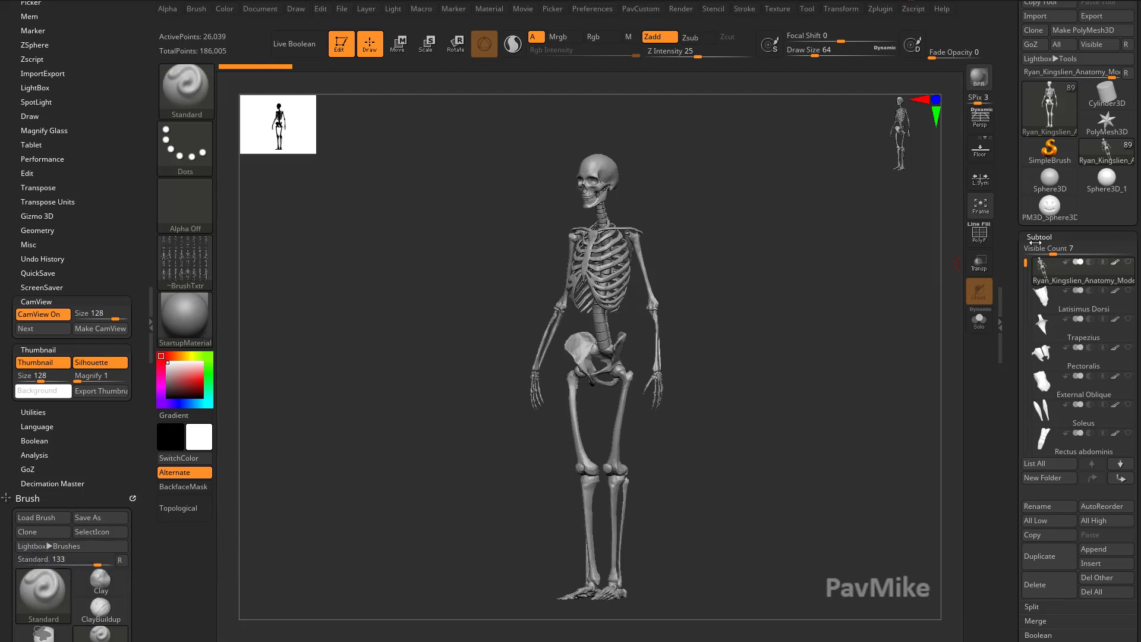
Make all muscle subtools of the anatomy model visible together with the skeleton.
{"action": "key", "text": "shift"}
{"action": "left_click", "coordinate": [1130, 264], "text": "shift"}
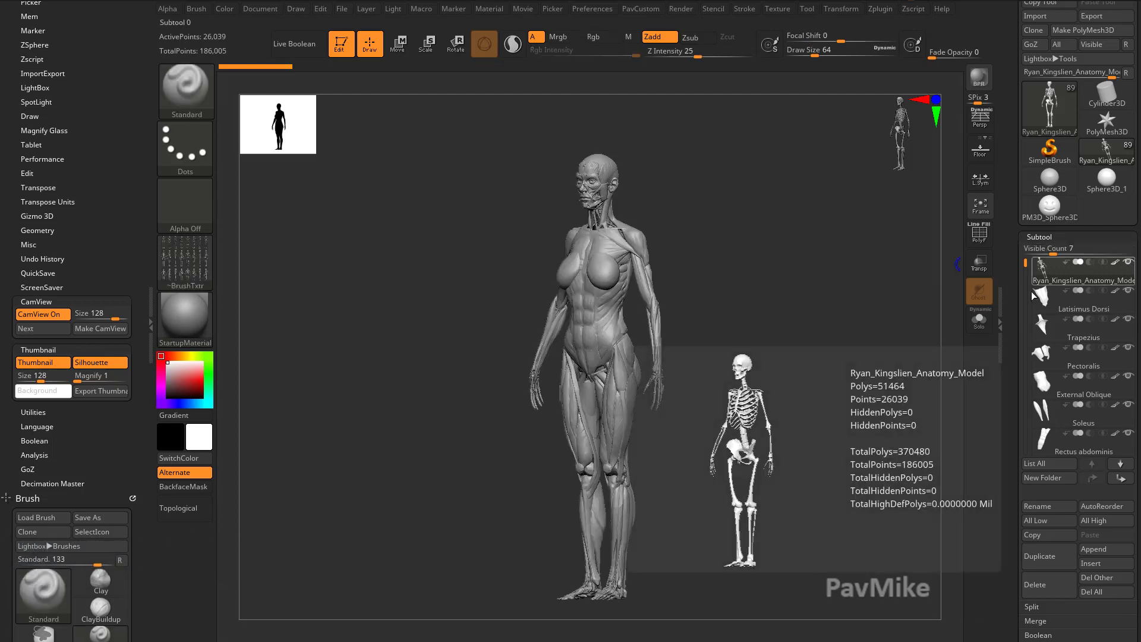
{"action": "left_click_drag", "start_coordinate": [826, 326], "coordinate": [856, 333]}
{"action": "left_click_drag", "start_coordinate": [856, 333], "coordinate": [870, 437], "text": "alt"}
{"action": "left_click_drag", "start_coordinate": [869, 214], "coordinate": [812, 465], "text": "alt"}
{"action": "key", "text": "s"}
{"action": "left_click_drag", "start_coordinate": [790, 355], "coordinate": [783, 355]}
{"action": "mouse_move", "coordinate": [803, 279]}
{"action": "left_mouse_down", "text": "alt"}
{"action": "mouse_move", "coordinate": [805, 362]}
{"action": "mouse_move", "coordinate": [763, 397]}
{"action": "left_mouse_up", "text": "alt"}
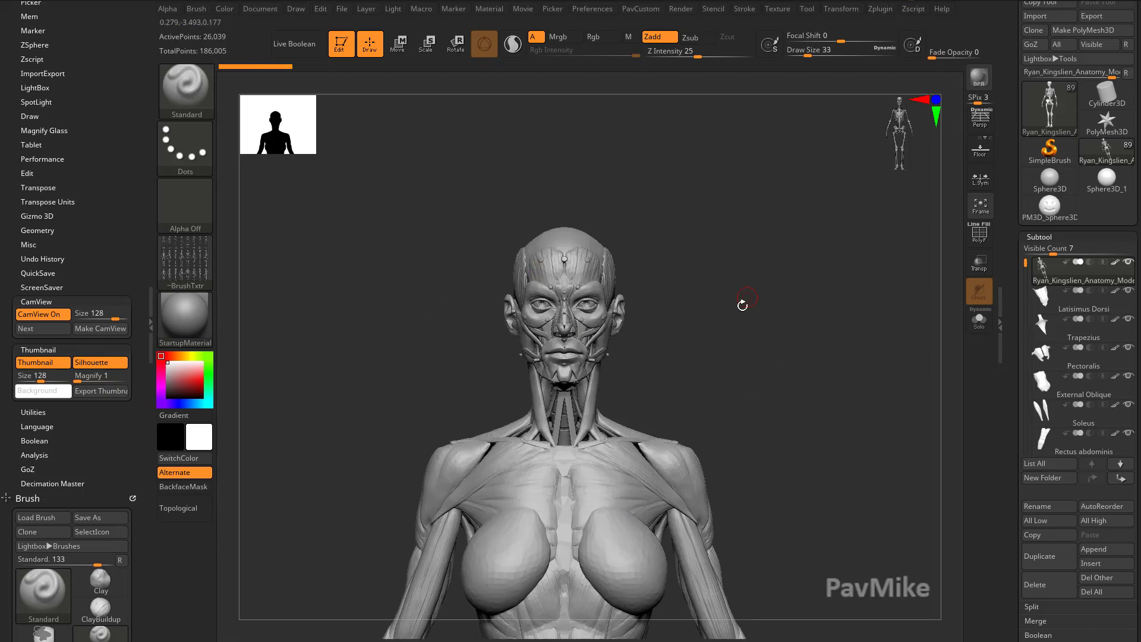
{"action": "left_click_drag", "start_coordinate": [757, 312], "coordinate": [932, 136]}
Merge all visible subtools of the anatomy model into a new tool with MergeVisible.
{"action": "scroll", "coordinate": [1015, 400], "scroll_direction": "down", "scroll_amount": 5}
{"action": "mouse_move", "coordinate": [1007, 144]}
{"action": "left_mouse_down"}
{"action": "mouse_move", "coordinate": [1008, 330]}
{"action": "mouse_move", "coordinate": [1012, 298]}
{"action": "left_mouse_up"}
{"action": "left_click_drag", "start_coordinate": [1013, 358], "coordinate": [1012, 272]}
{"action": "key", "text": "shift"}
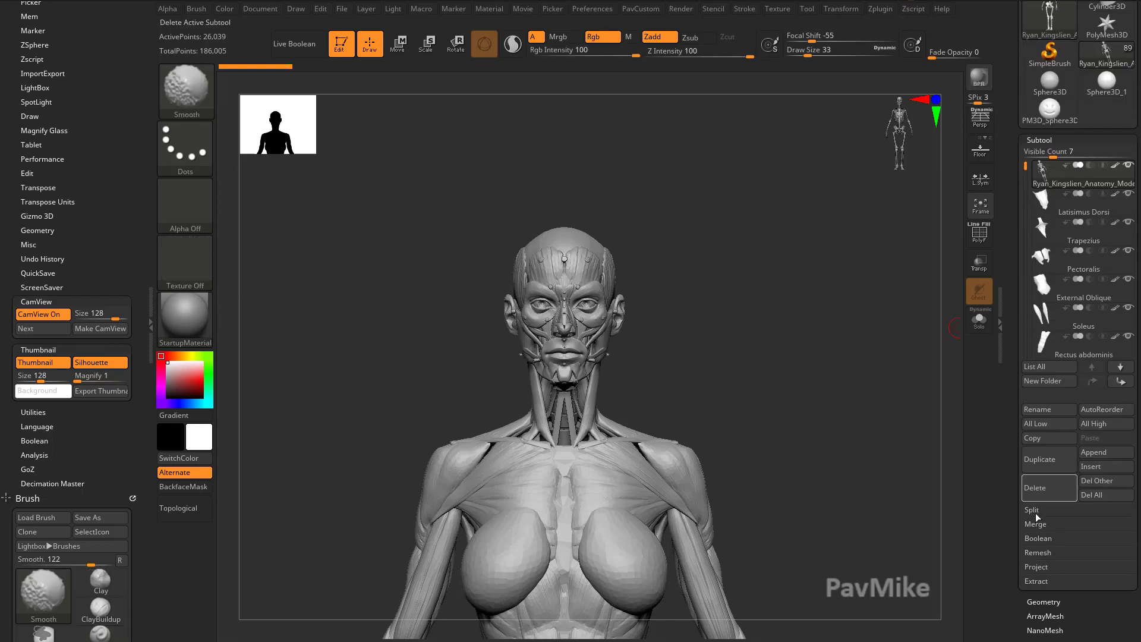
{"action": "left_click", "coordinate": [1033, 524]}
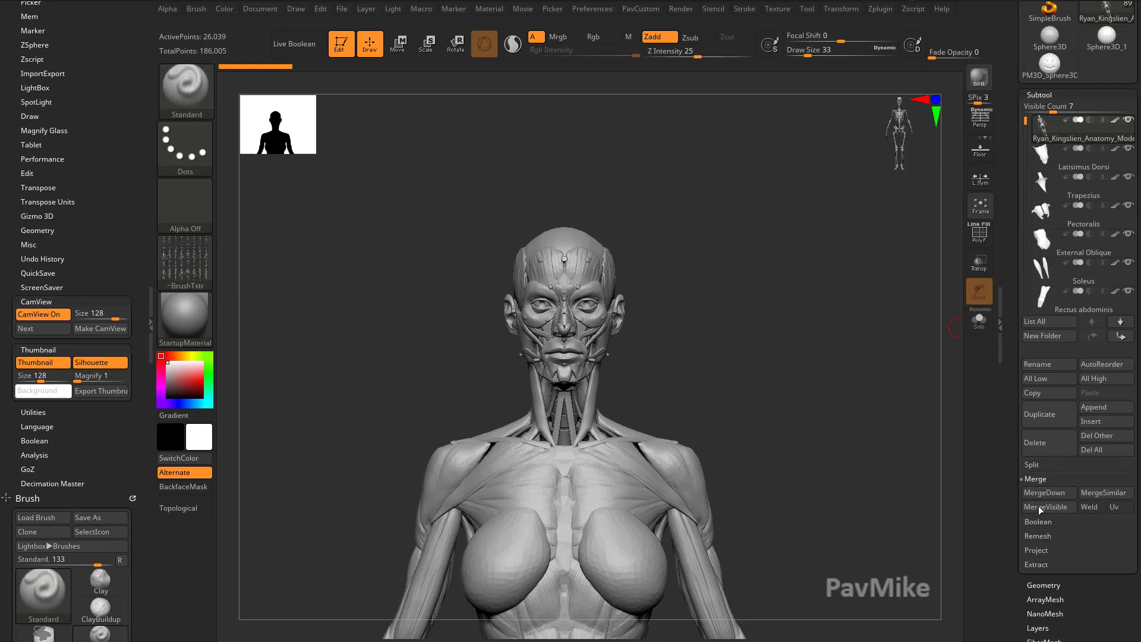
{"action": "left_click", "coordinate": [1043, 525], "text": "shift"}
{"action": "left_click", "coordinate": [1043, 523], "text": "shift"}
{"action": "left_click", "coordinate": [1046, 506]}
Switch to the merged anatomy model as the active tool.
{"action": "left_click_drag", "start_coordinate": [1012, 445], "coordinate": [1013, 638]}
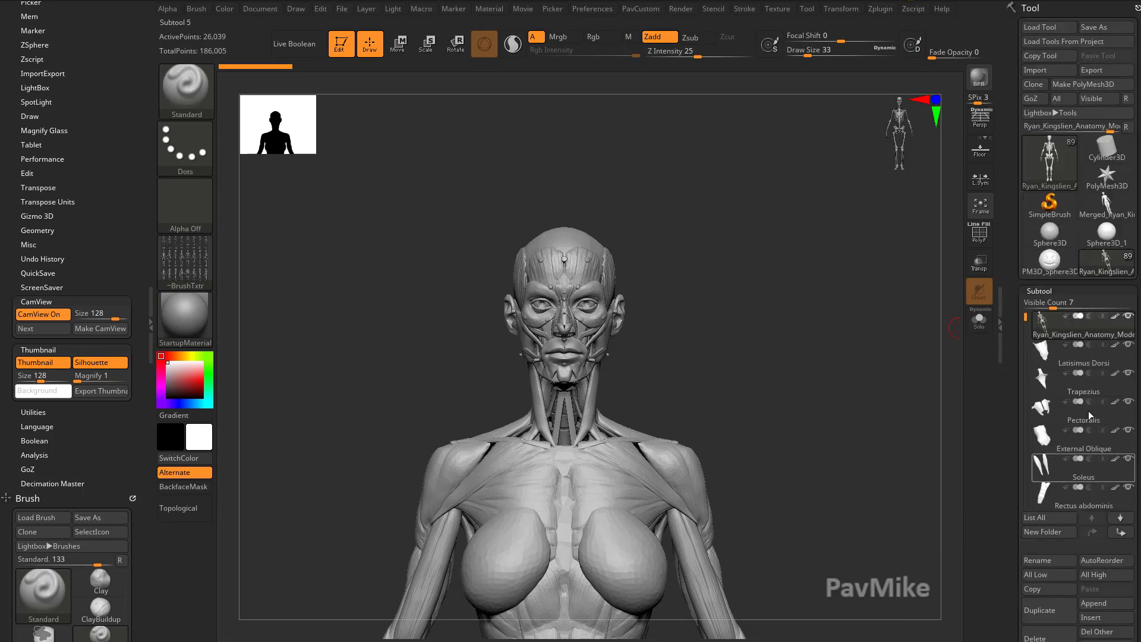
{"action": "left_click", "coordinate": [1108, 213]}
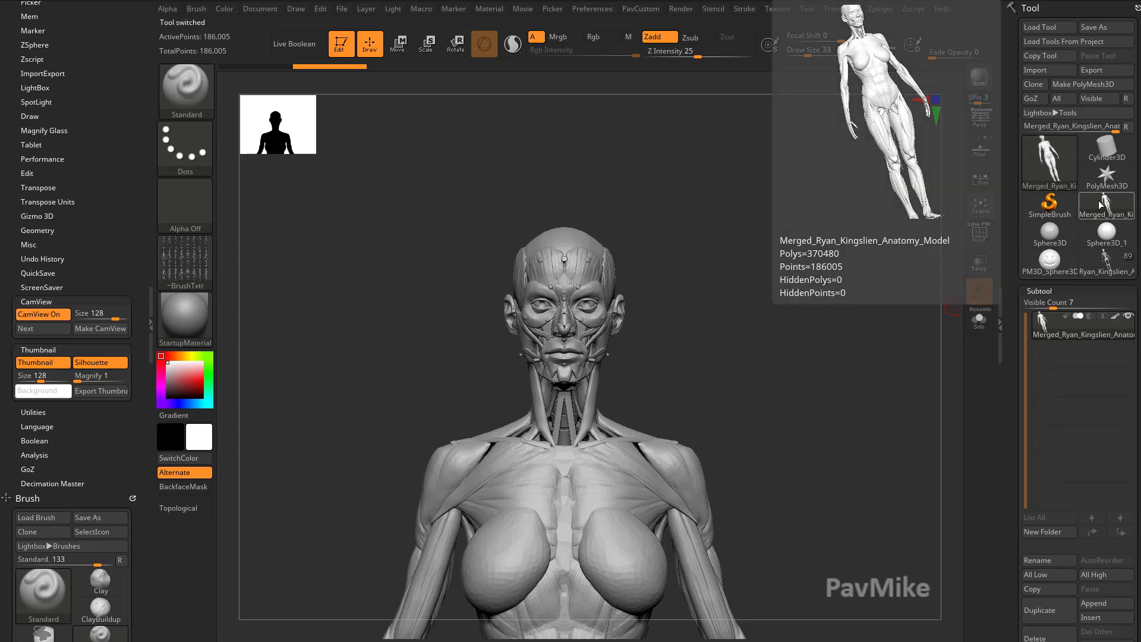
{"action": "left_click_drag", "start_coordinate": [832, 353], "coordinate": [805, 365]}
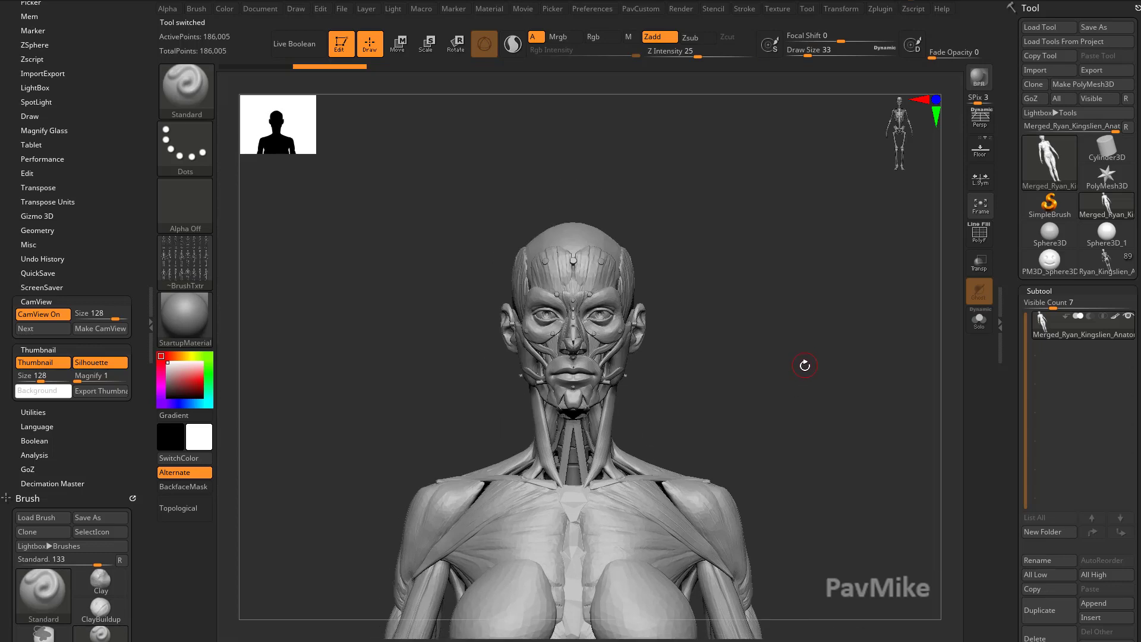
Set the current texture to Texture Off.
{"action": "left_click", "coordinate": [191, 255]}
{"action": "left_click", "coordinate": [184, 255]}
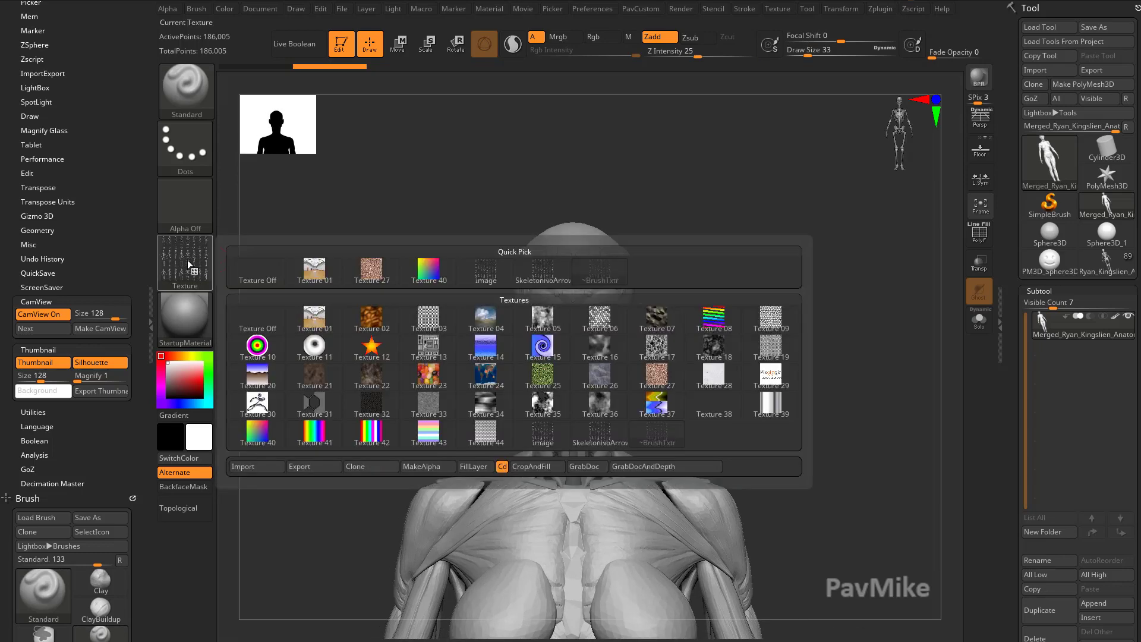
{"action": "left_click", "coordinate": [184, 265]}
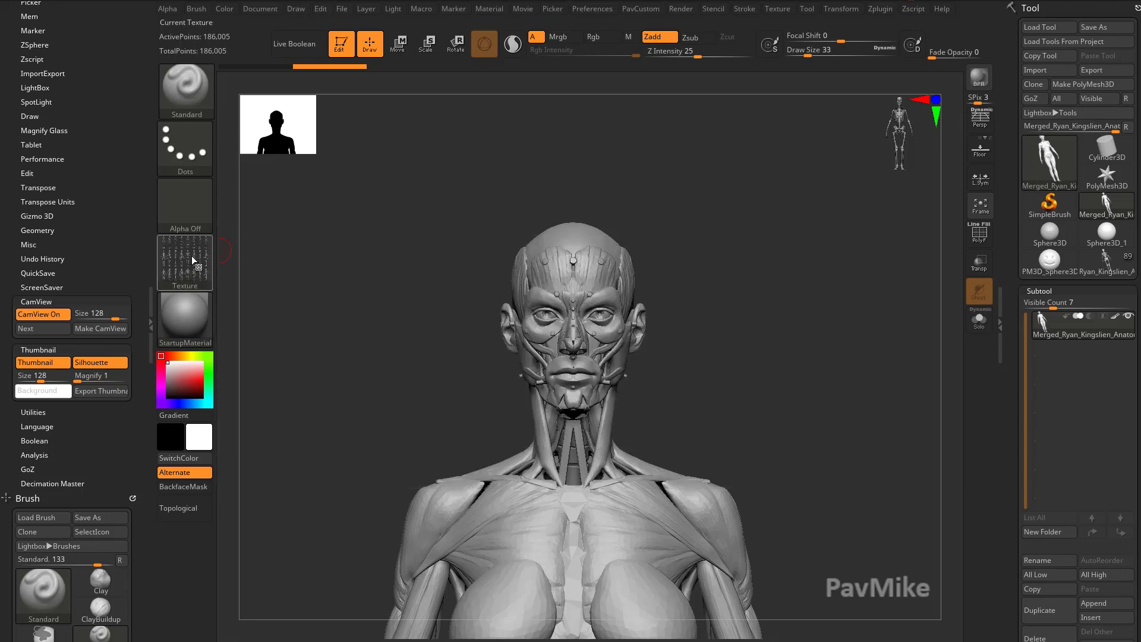
{"action": "left_click", "coordinate": [191, 257]}
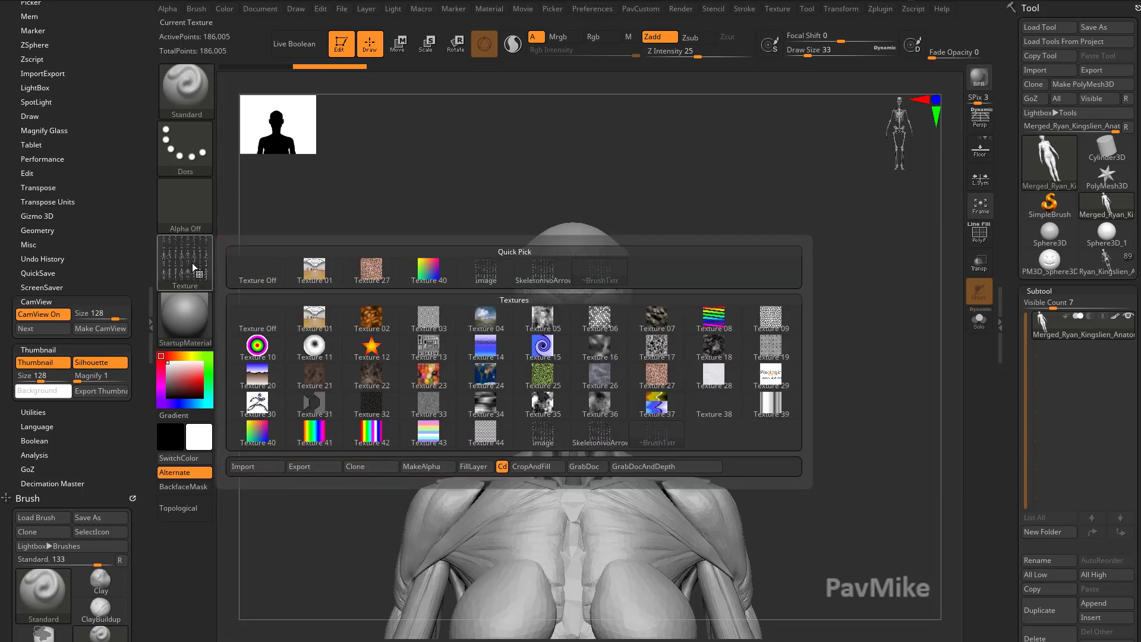
{"action": "left_click", "coordinate": [198, 266]}
{"action": "left_click", "coordinate": [272, 269]}
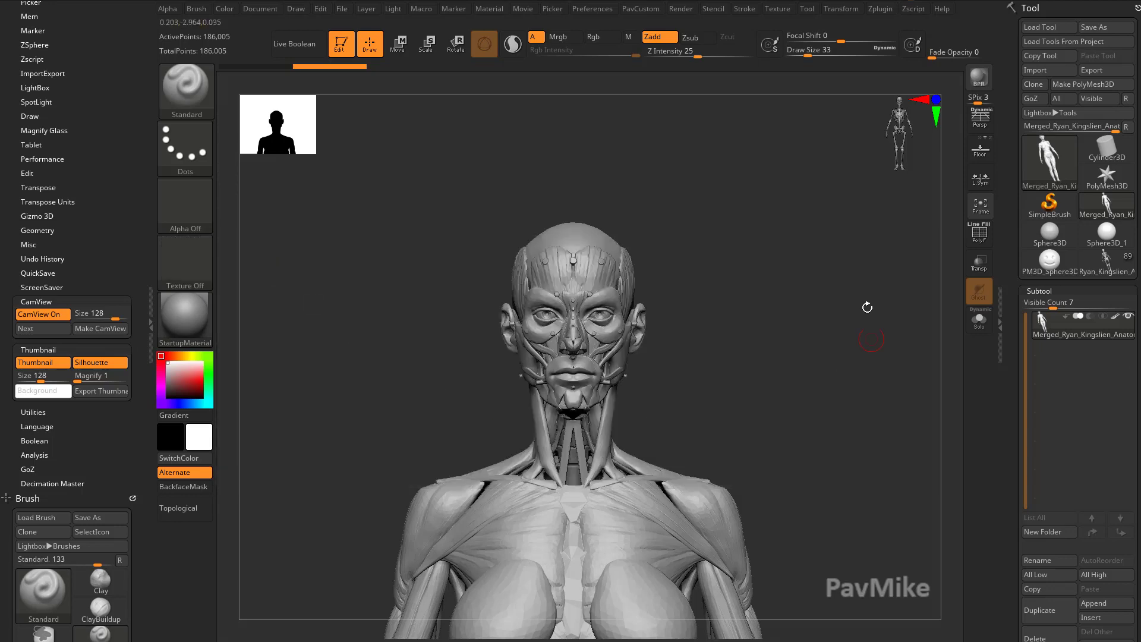
Show the PolyFrame and cut away the body below the shoulders with the TrimCurve brush in side view.
{"action": "mouse_move", "coordinate": [770, 359]}
{"action": "left_mouse_down"}
{"action": "mouse_move", "coordinate": [821, 357]}
{"action": "mouse_move", "coordinate": [823, 377]}
{"action": "mouse_move", "coordinate": [814, 349]}
{"action": "mouse_move", "coordinate": [782, 386]}
{"action": "left_mouse_up"}
{"action": "left_click", "coordinate": [208, 111], "text": "ctrl+shift"}
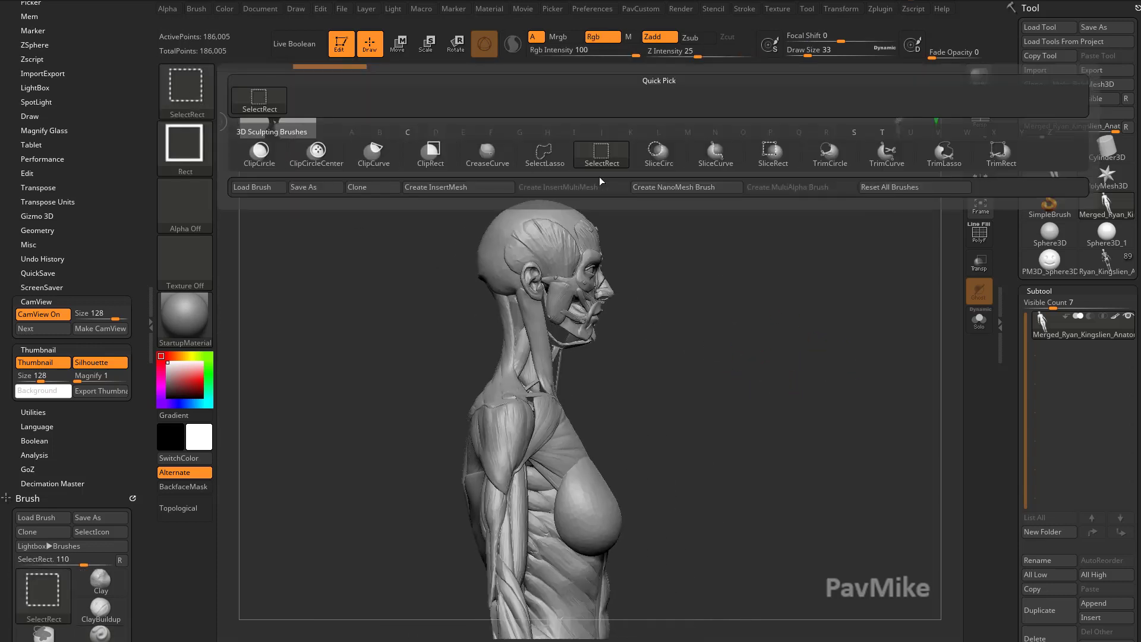
{"action": "left_click", "coordinate": [882, 163]}
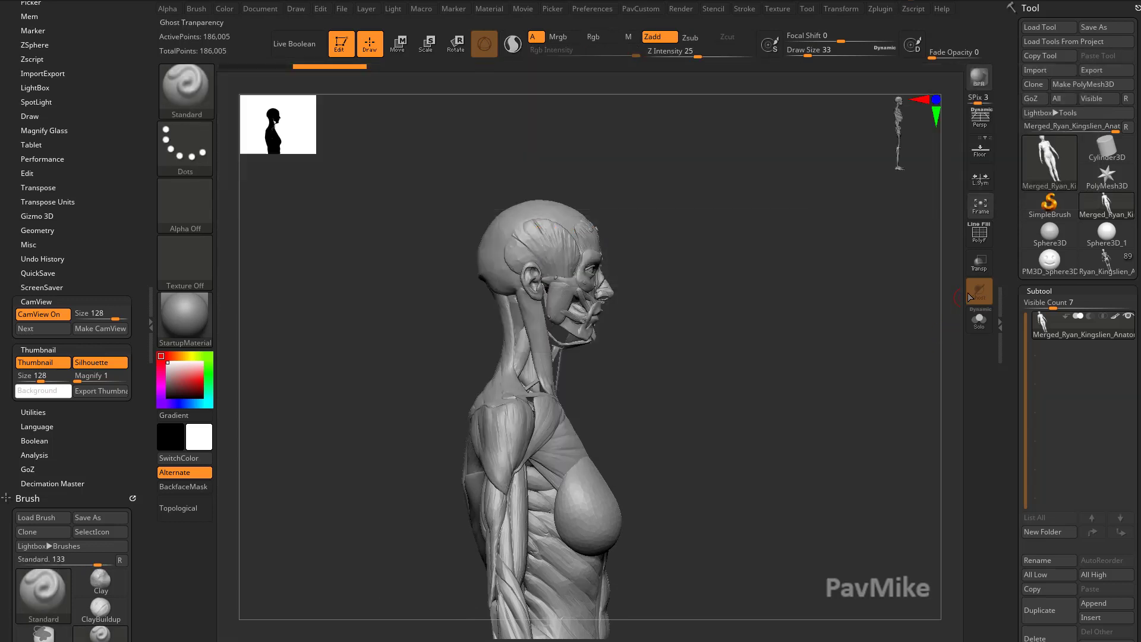
{"action": "left_click", "coordinate": [979, 234]}
{"action": "mouse_move", "coordinate": [850, 326]}
{"action": "left_mouse_down"}
{"action": "mouse_move", "coordinate": [751, 334]}
{"action": "mouse_move", "coordinate": [865, 335]}
{"action": "left_mouse_up"}
{"action": "mouse_move", "coordinate": [283, 383]}
{"action": "left_mouse_down", "text": "ctrl+shift"}
{"action": "mouse_move", "coordinate": [861, 396]}
{"action": "mouse_move", "coordinate": [547, 316]}
{"action": "mouse_move", "coordinate": [649, 382]}
{"action": "mouse_move", "coordinate": [828, 413]}
{"action": "mouse_move", "coordinate": [721, 369]}
{"action": "mouse_move", "coordinate": [372, 394]}
{"action": "mouse_move", "coordinate": [630, 387]}
{"action": "mouse_move", "coordinate": [304, 398]}
{"action": "mouse_move", "coordinate": [343, 370]}
{"action": "mouse_move", "coordinate": [359, 375]}
{"action": "mouse_move", "coordinate": [338, 371]}
{"action": "left_mouse_up", "text": "ctrl+shift"}
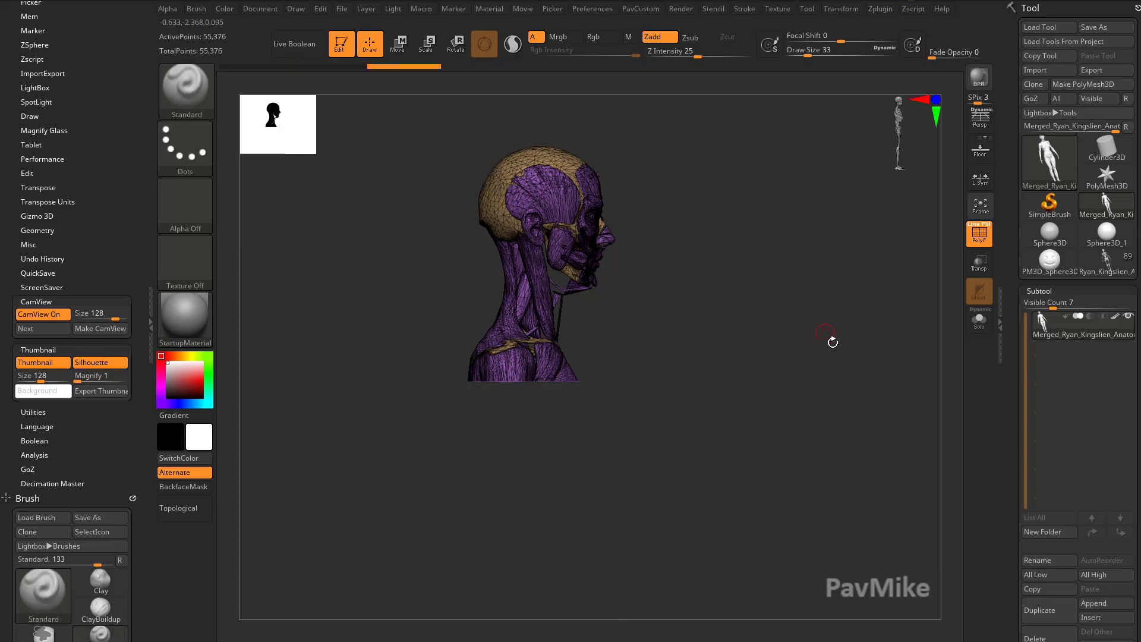
{"action": "mouse_move", "coordinate": [833, 341]}
{"action": "left_mouse_down"}
{"action": "mouse_move", "coordinate": [829, 367]}
{"action": "mouse_move", "coordinate": [819, 324]}
{"action": "mouse_move", "coordinate": [816, 352]}
{"action": "mouse_move", "coordinate": [847, 342]}
{"action": "left_mouse_up"}
{"action": "key", "text": "shift+f"}
{"action": "mouse_move", "coordinate": [945, 266]}
{"action": "left_mouse_down"}
{"action": "mouse_move", "coordinate": [790, 319]}
{"action": "mouse_move", "coordinate": [842, 324]}
{"action": "mouse_move", "coordinate": [854, 247]}
{"action": "mouse_move", "coordinate": [801, 319]}
{"action": "mouse_move", "coordinate": [826, 352]}
{"action": "mouse_move", "coordinate": [808, 374]}
{"action": "mouse_move", "coordinate": [823, 333]}
{"action": "mouse_move", "coordinate": [797, 295]}
{"action": "left_mouse_up"}
{"action": "left_click", "coordinate": [970, 243]}
Choose SelectRect as the selection brush and use it to check the bust's existing polygroups.
{"action": "key", "text": "ctrl+shift"}
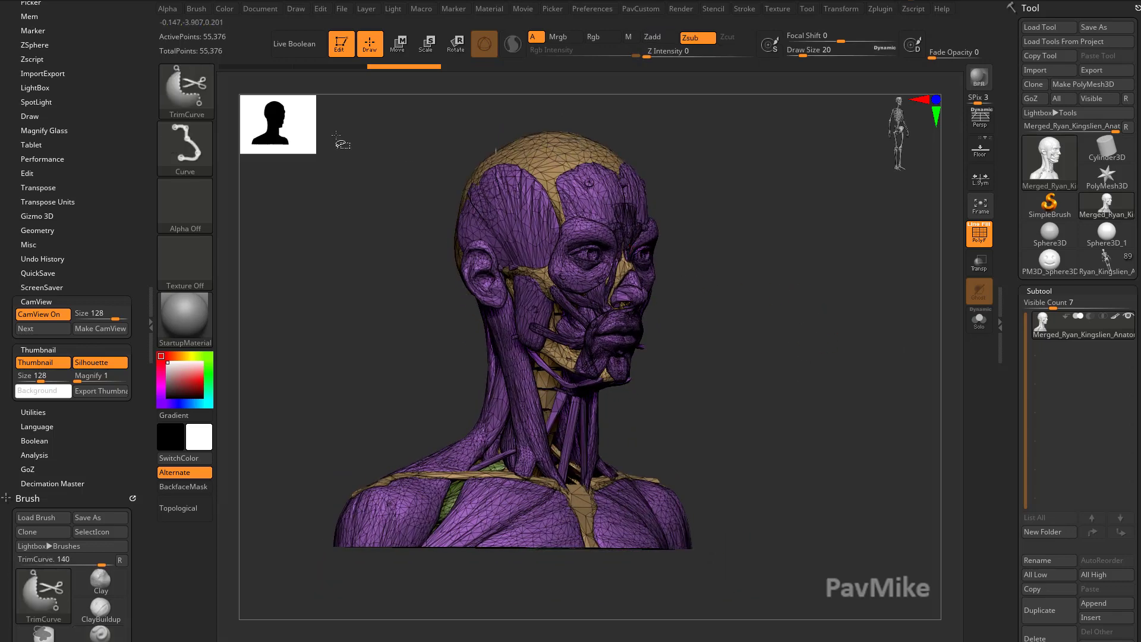
{"action": "left_click", "coordinate": [186, 90], "text": "ctrl+shift"}
{"action": "left_click", "coordinate": [271, 104], "text": "ctrl+shift"}
{"action": "left_click", "coordinate": [559, 162], "text": "ctrl+shift"}
{"action": "left_click", "coordinate": [831, 241], "text": "ctrl+shift"}
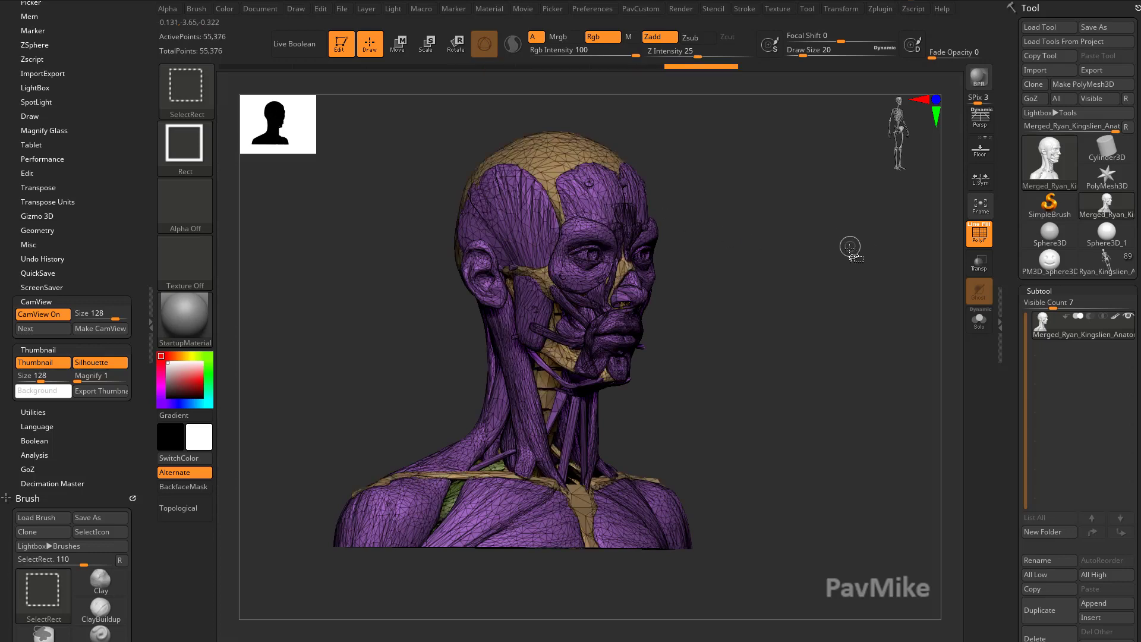
{"action": "left_click", "coordinate": [480, 504], "text": "ctrl+shift"}
{"action": "mouse_move", "coordinate": [561, 438]}
{"action": "left_mouse_down"}
{"action": "mouse_move", "coordinate": [754, 390]}
{"action": "mouse_move", "coordinate": [833, 387]}
{"action": "mouse_move", "coordinate": [688, 383]}
{"action": "mouse_move", "coordinate": [802, 377]}
{"action": "mouse_move", "coordinate": [767, 374]}
{"action": "mouse_move", "coordinate": [761, 345]}
{"action": "mouse_move", "coordinate": [737, 355]}
{"action": "mouse_move", "coordinate": [744, 366]}
{"action": "left_mouse_up"}
{"action": "left_click", "coordinate": [708, 389], "text": "ctrl+shift"}
Give every separate mesh part of the bust its own polygroup with Auto Groups.
{"action": "left_click_drag", "start_coordinate": [1012, 425], "coordinate": [1002, 281]}
{"action": "left_click", "coordinate": [1046, 375]}
{"action": "left_click", "coordinate": [1049, 387]}
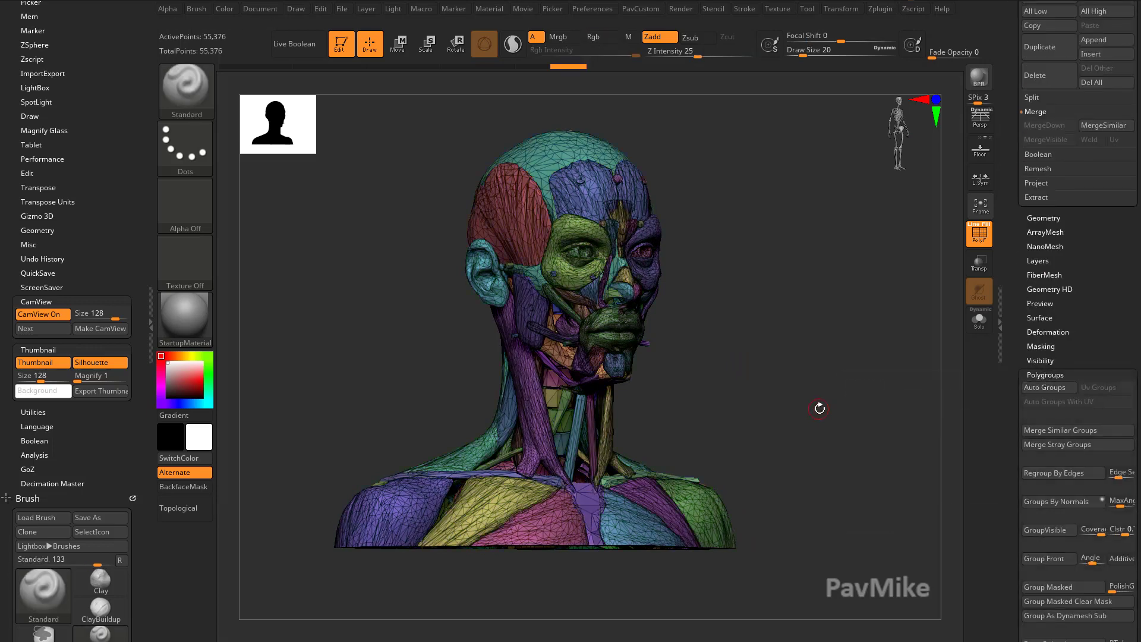
{"action": "left_click_drag", "start_coordinate": [814, 405], "coordinate": [481, 299]}
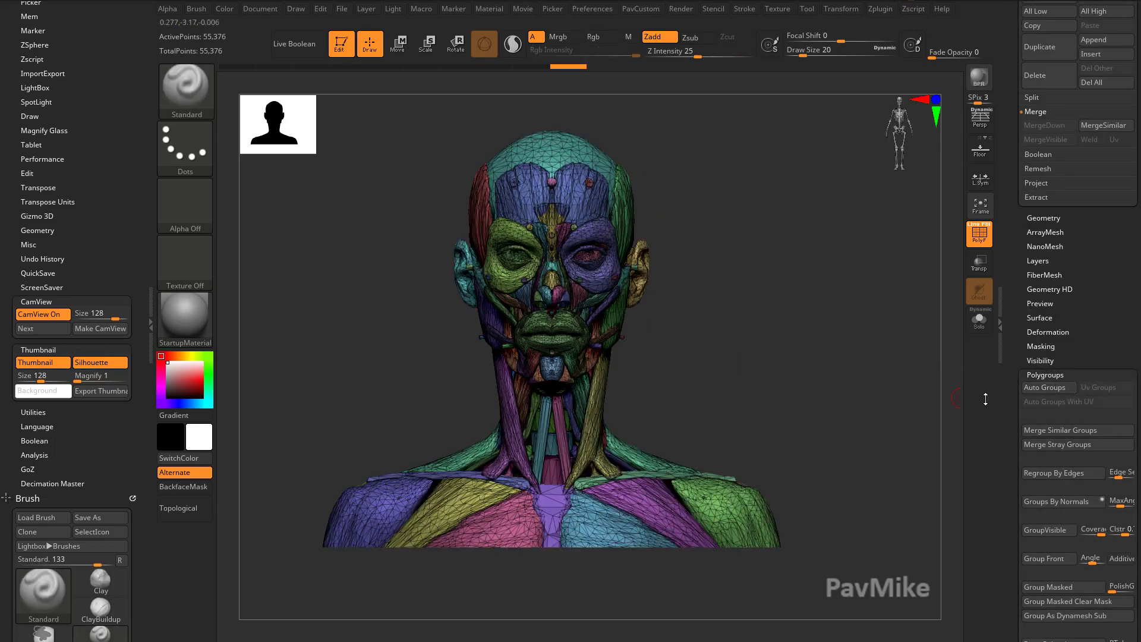
Mirror and weld the bust's topology to make both halves symmetrical.
{"action": "left_click", "coordinate": [1027, 376]}
{"action": "left_click_drag", "start_coordinate": [1014, 338], "coordinate": [1015, 434]}
{"action": "left_click", "coordinate": [1036, 490]}
{"action": "scroll", "coordinate": [1029, 464], "scroll_direction": "down", "scroll_amount": 5}
{"action": "left_click", "coordinate": [1040, 437]}
{"action": "left_click", "coordinate": [1051, 395]}
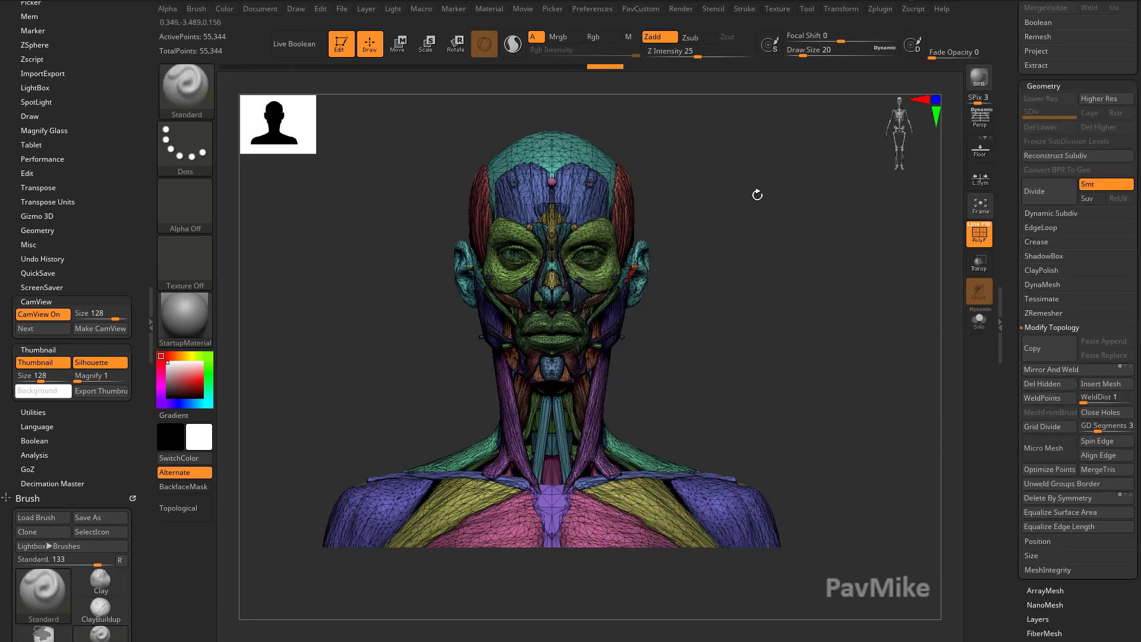
Switch to the web browser and look over the artist's YouTube playlists, Gumroad products and remaining profile page.
{"action": "key", "text": "space"}
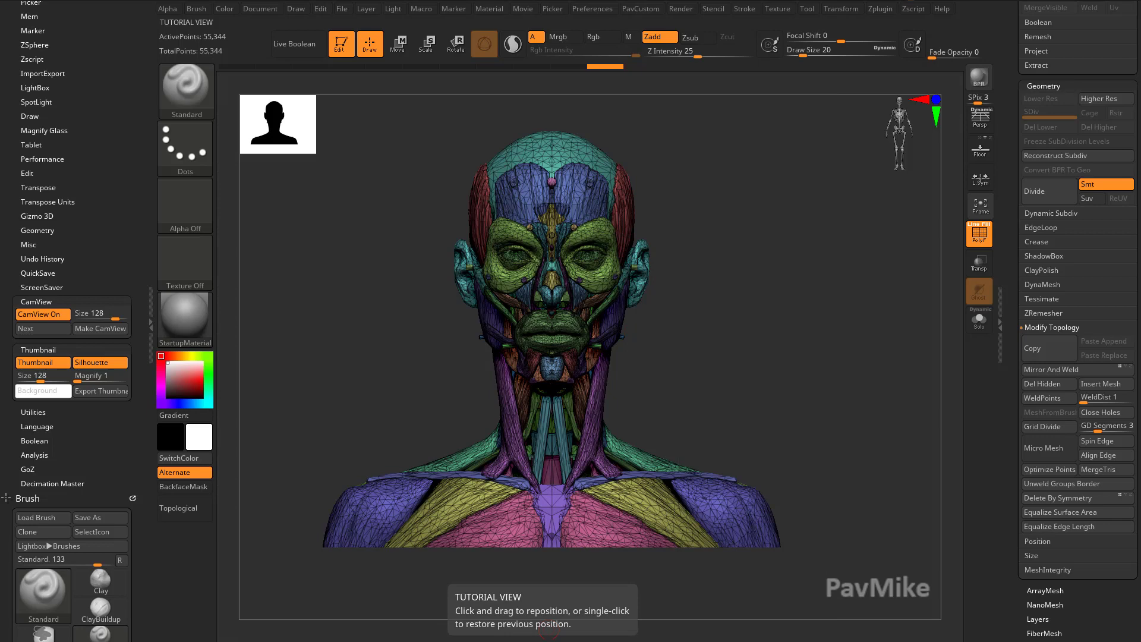
{"action": "left_click_drag", "start_coordinate": [630, 641], "coordinate": [660, 58]}
{"action": "scroll", "coordinate": [483, 258], "scroll_direction": "down", "scroll_amount": 2}
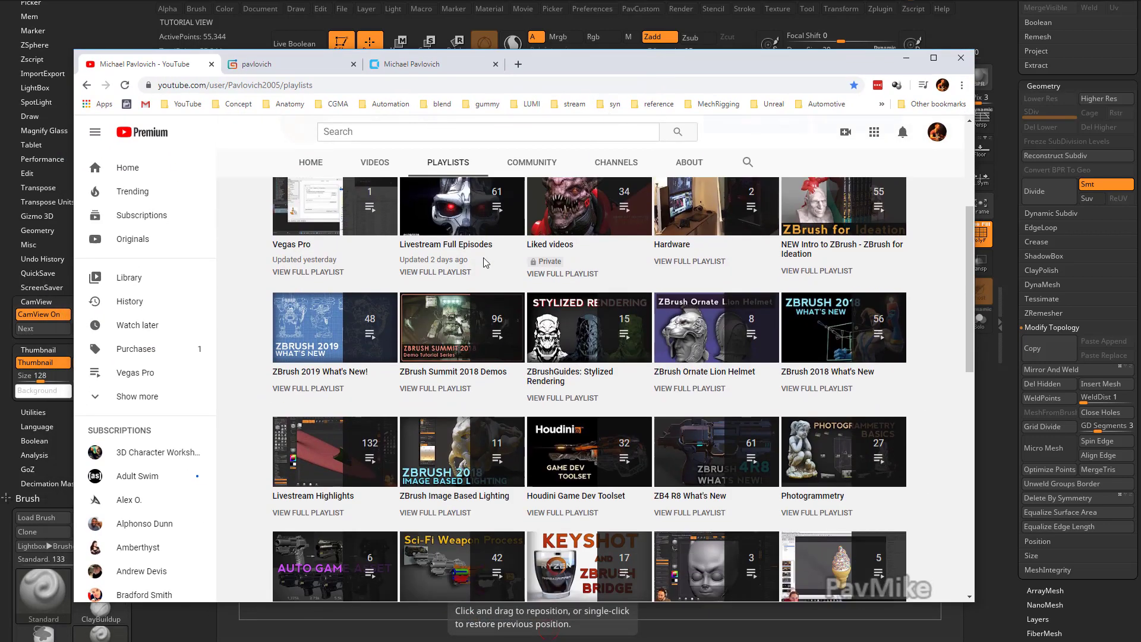
{"action": "scroll", "coordinate": [824, 433], "scroll_direction": "up", "scroll_amount": 3}
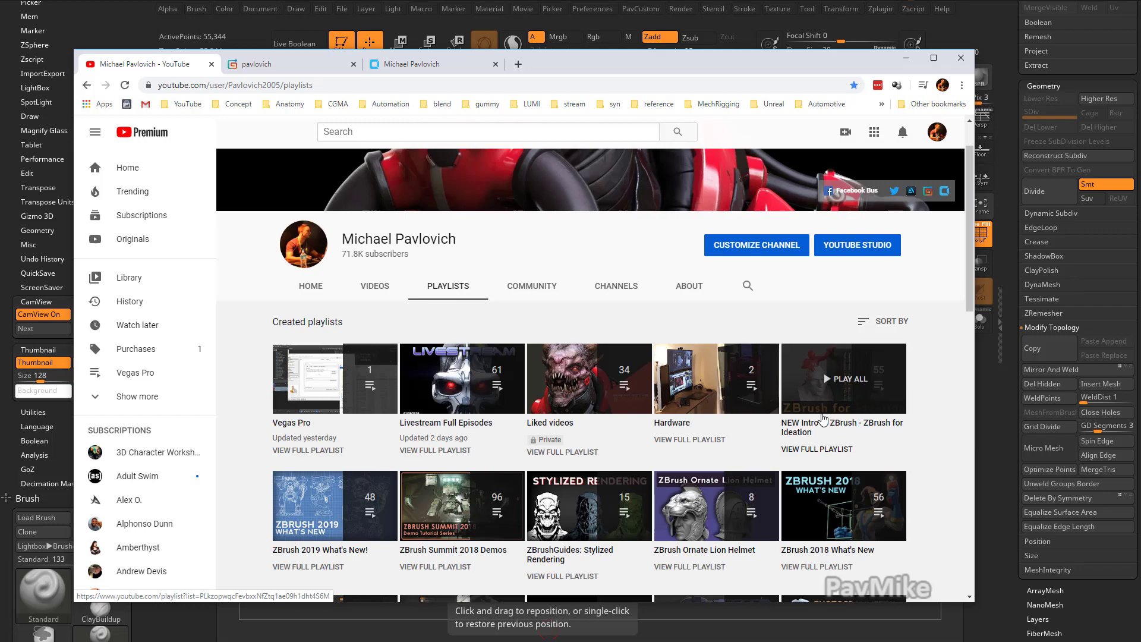
{"action": "left_click", "coordinate": [290, 66]}
{"action": "scroll", "coordinate": [512, 373], "scroll_direction": "down", "scroll_amount": 4}
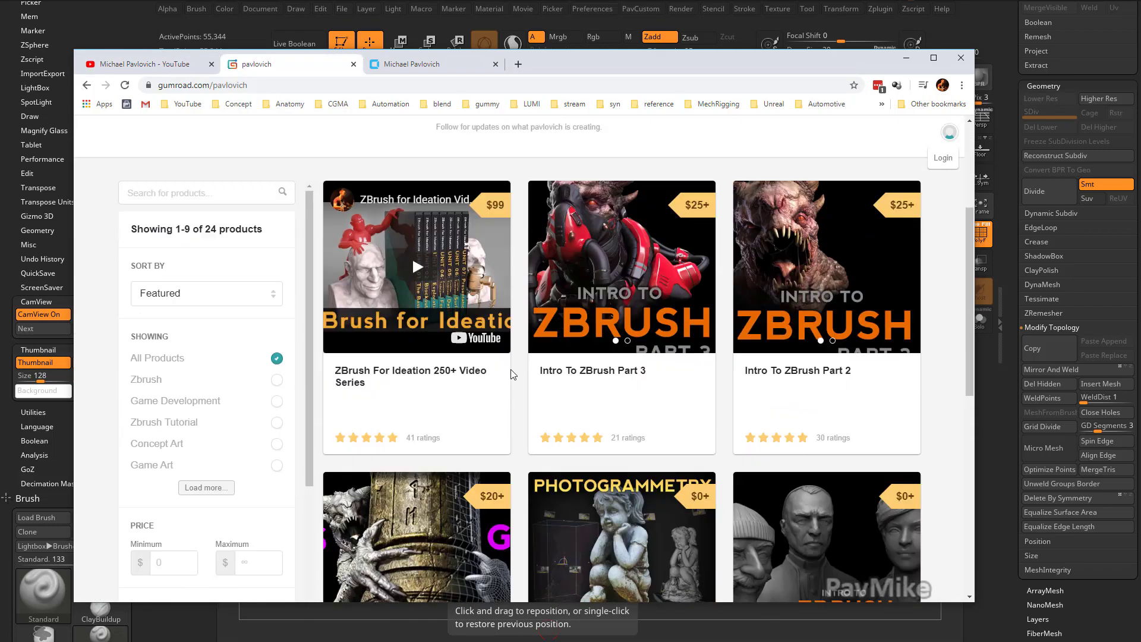
{"action": "scroll", "coordinate": [512, 374], "scroll_direction": "down", "scroll_amount": 4}
{"action": "scroll", "coordinate": [529, 377], "scroll_direction": "up", "scroll_amount": 8}
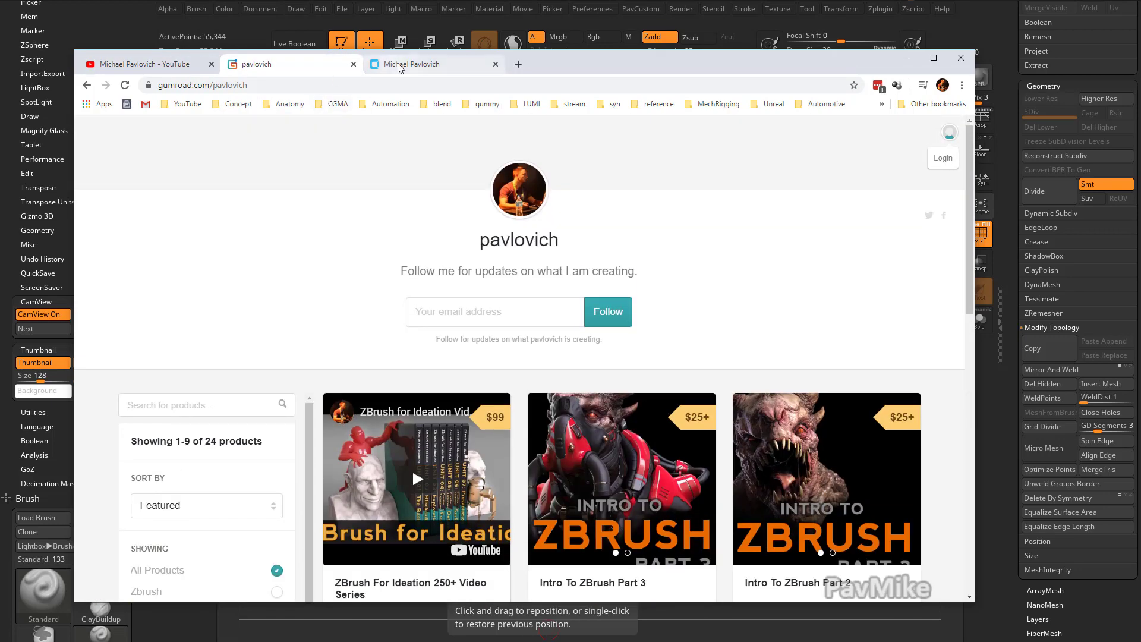
{"action": "left_click", "coordinate": [400, 65]}
{"action": "scroll", "coordinate": [510, 434], "scroll_direction": "down", "scroll_amount": 5}
{"action": "left_click", "coordinate": [144, 65]}
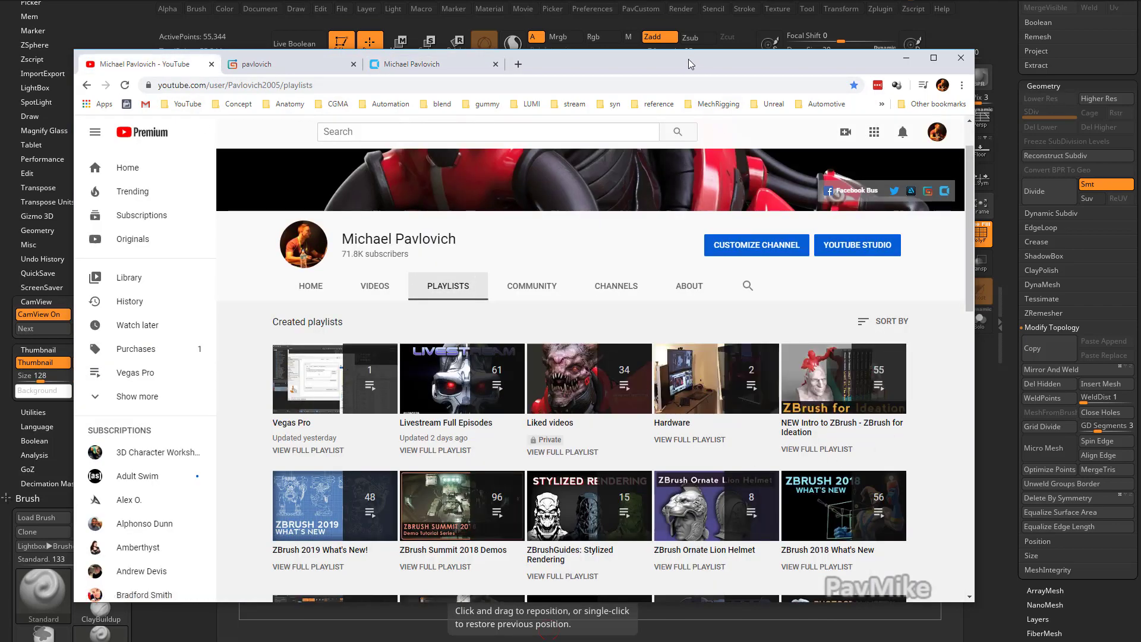
{"action": "left_click_drag", "start_coordinate": [687, 61], "coordinate": [678, 641]}
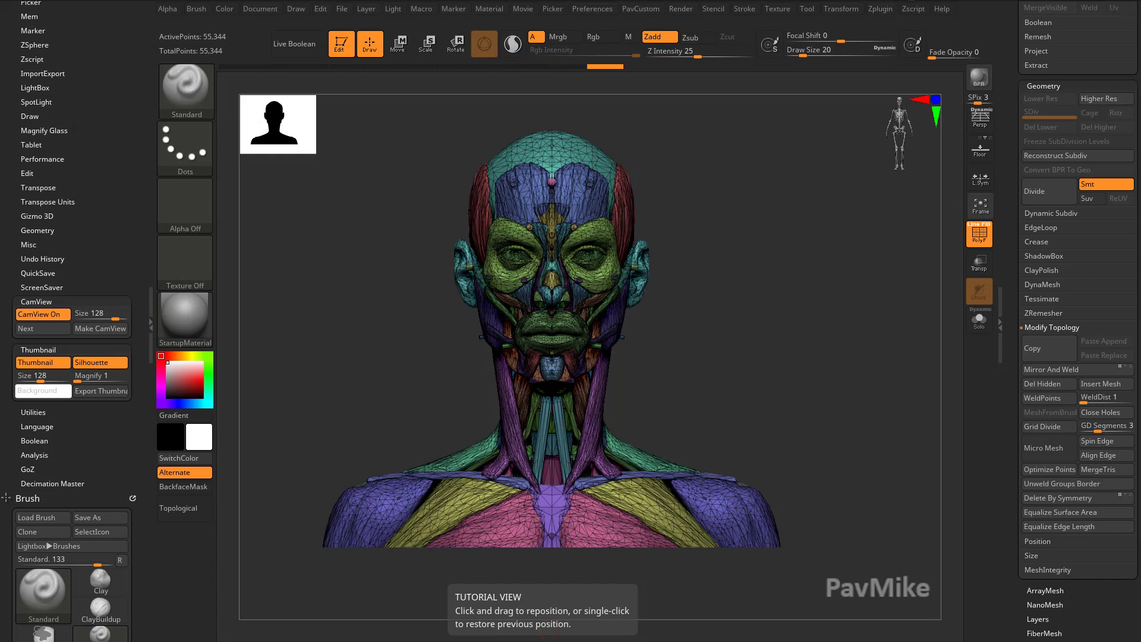
Check the active symmetry settings while viewing the head up close.
{"action": "left_click_drag", "start_coordinate": [822, 324], "coordinate": [915, 321]}
{"action": "left_click_drag", "start_coordinate": [856, 172], "coordinate": [795, 467], "text": "alt"}
{"action": "left_click_drag", "start_coordinate": [815, 402], "coordinate": [686, 307], "text": "shift"}
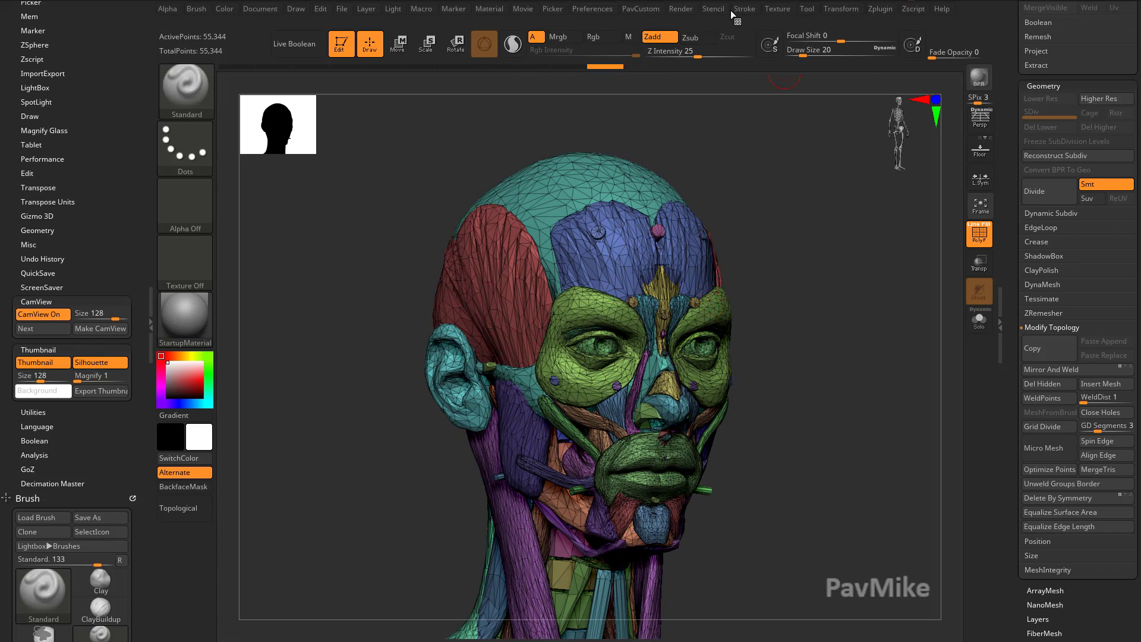
{"action": "left_click", "coordinate": [844, 11]}
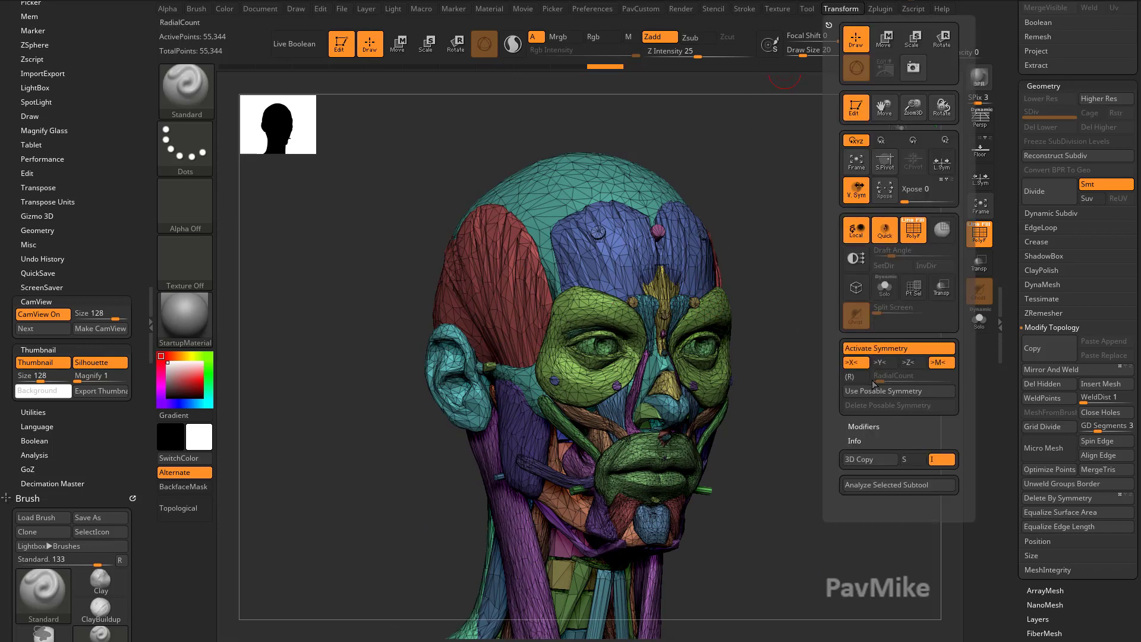
{"action": "mouse_move", "coordinate": [812, 370]}
{"action": "left_mouse_down", "text": "alt"}
{"action": "mouse_move", "coordinate": [849, 337]}
{"action": "mouse_move", "coordinate": [846, 357]}
{"action": "mouse_move", "coordinate": [842, 327]}
{"action": "left_mouse_up", "text": "alt"}
Isolate the forehead pins by polygroup and invert the visibility to hide them from the head.
{"action": "left_click", "coordinate": [557, 251], "text": "ctrl+shift"}
{"action": "left_click", "coordinate": [690, 205], "text": "ctrl+shift"}
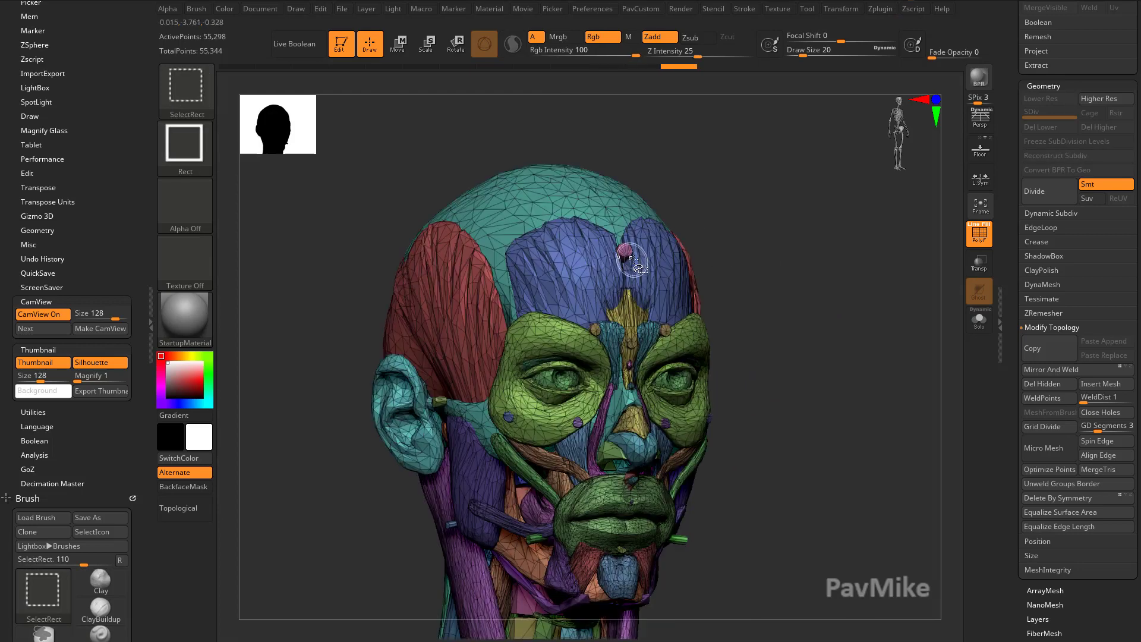
{"action": "left_click", "coordinate": [557, 251], "text": "ctrl+shift"}
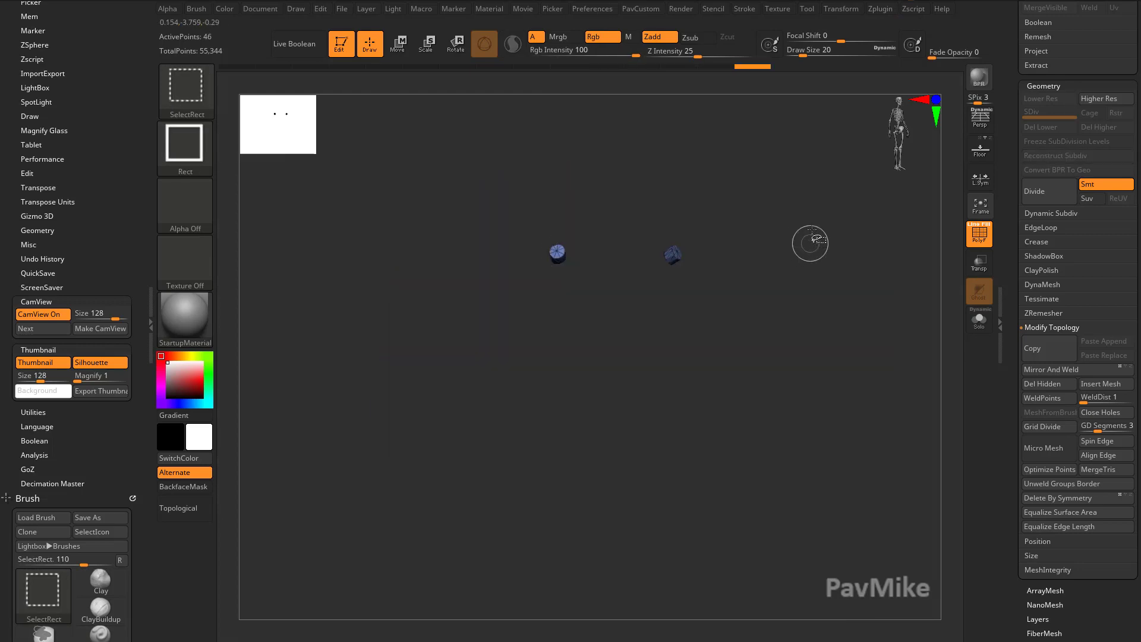
{"action": "left_click_drag", "start_coordinate": [804, 210], "coordinate": [719, 301], "text": "ctrl+shift"}
{"action": "left_click", "coordinate": [634, 283], "text": "ctrl+shift"}
Hide the muscle around the eyes and the pin polygroups on the cheeks.
{"action": "left_click", "coordinate": [508, 350], "text": "ctrl+shift"}
{"action": "key", "text": "ctrl+z"}
{"action": "left_click_drag", "start_coordinate": [820, 313], "coordinate": [813, 312]}
{"action": "left_click", "coordinate": [515, 356], "text": "ctrl+shift"}
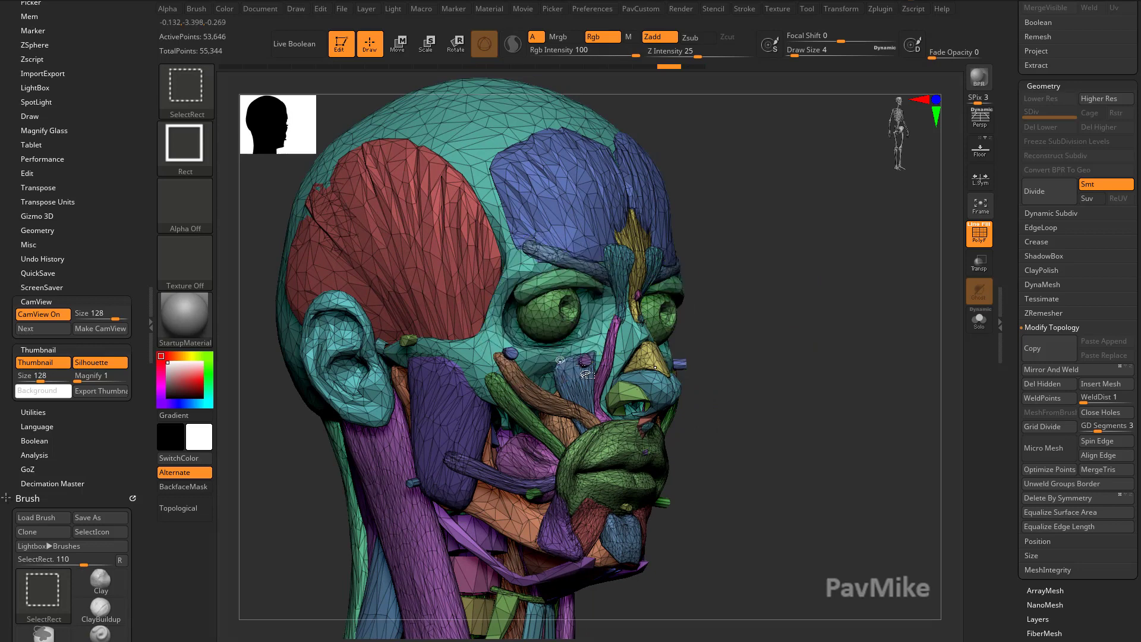
{"action": "left_click", "coordinate": [510, 354], "text": "ctrl+alt+shift"}
Hide the pin polygroups along the jaw, around the mouth and beneath the nose.
{"action": "left_click", "coordinate": [409, 482], "text": "ctrl+shift"}
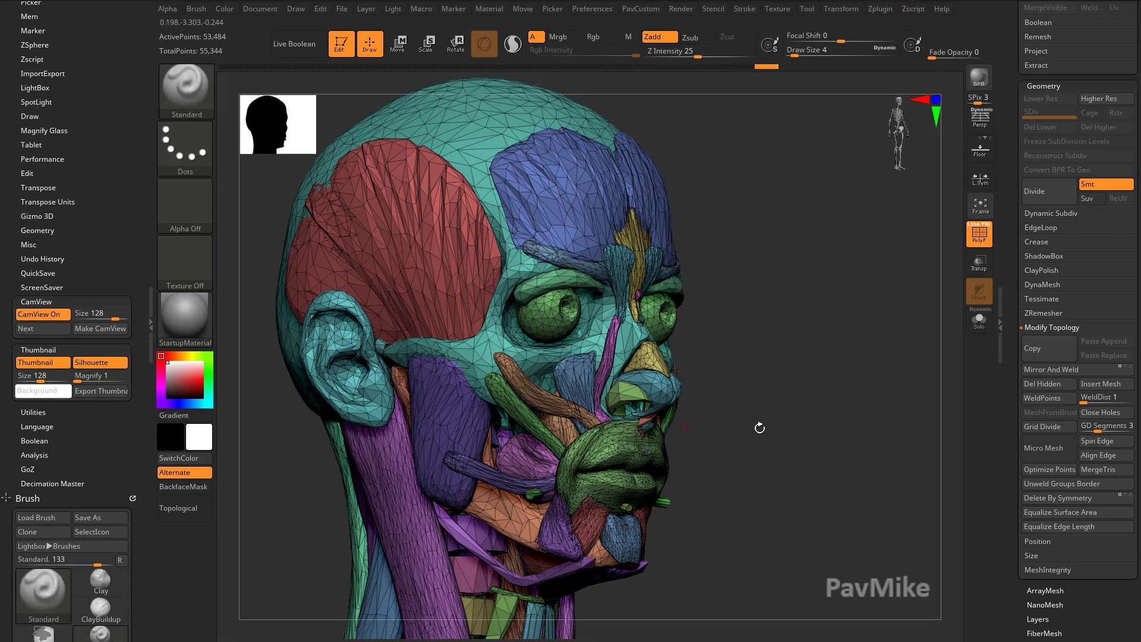
{"action": "left_click_drag", "start_coordinate": [777, 434], "coordinate": [680, 376]}
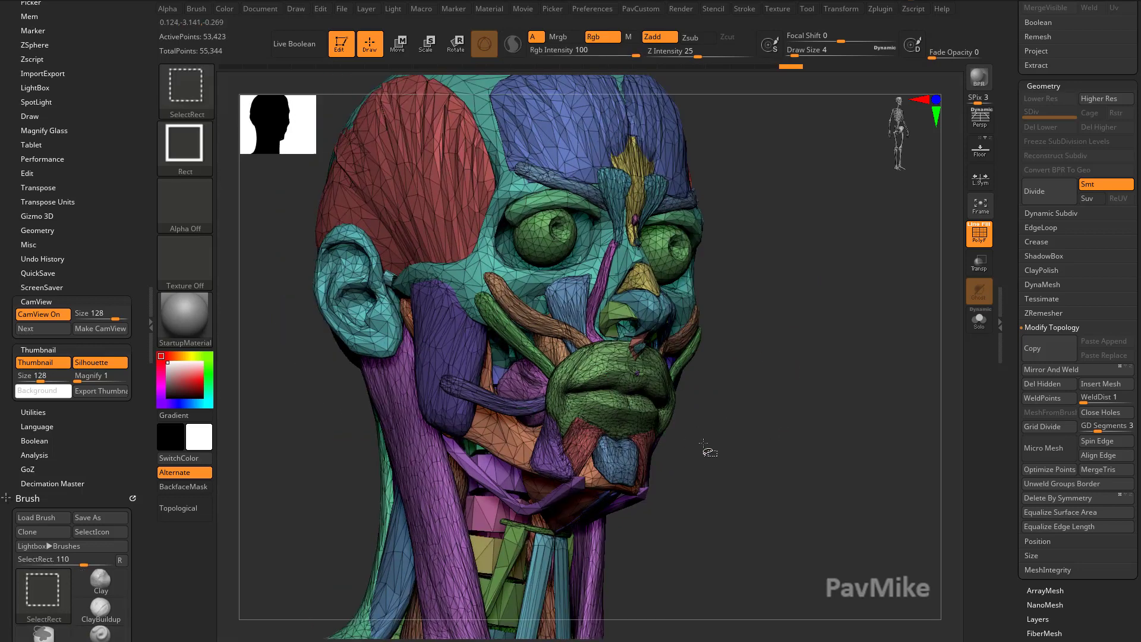
{"action": "left_click_drag", "start_coordinate": [793, 433], "coordinate": [874, 380]}
{"action": "left_click", "coordinate": [640, 360], "text": "ctrl+alt+shift"}
Invert the visibility to take the eye and brow muscles out of the hidden parts, then invert back to the head without pins.
{"action": "left_click", "coordinate": [903, 416], "text": "ctrl+shift"}
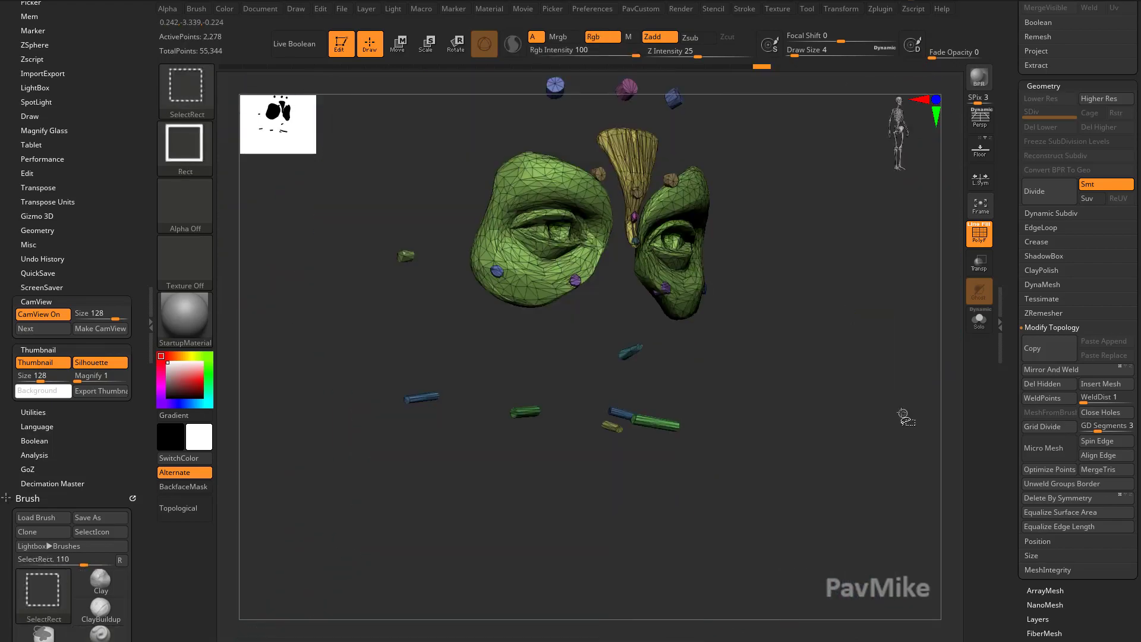
{"action": "left_click", "coordinate": [551, 188], "text": "ctrl+shift"}
{"action": "left_click", "coordinate": [644, 188], "text": "ctrl+shift"}
{"action": "mouse_move", "coordinate": [877, 316]}
{"action": "left_mouse_down"}
{"action": "mouse_move", "coordinate": [869, 296]}
{"action": "mouse_move", "coordinate": [857, 345]}
{"action": "left_mouse_up"}
{"action": "left_click_drag", "start_coordinate": [832, 241], "coordinate": [874, 289], "text": "ctrl+shift"}
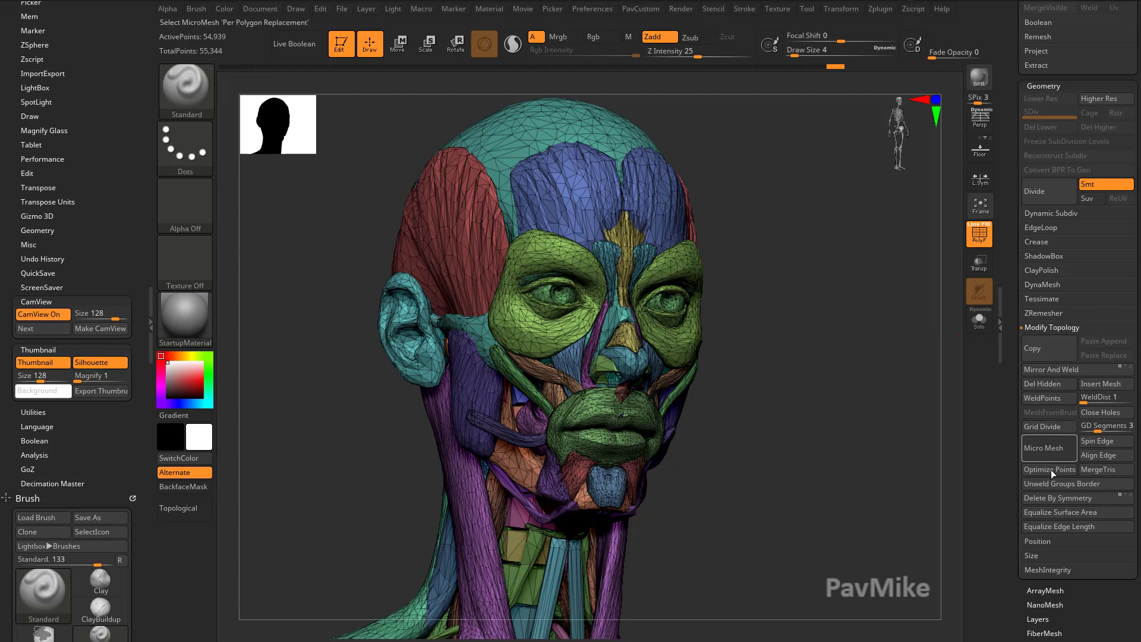
Delete the hidden pins from the mesh and turn off the polygroup wireframe to inspect the bust.
{"action": "left_click", "coordinate": [1058, 398]}
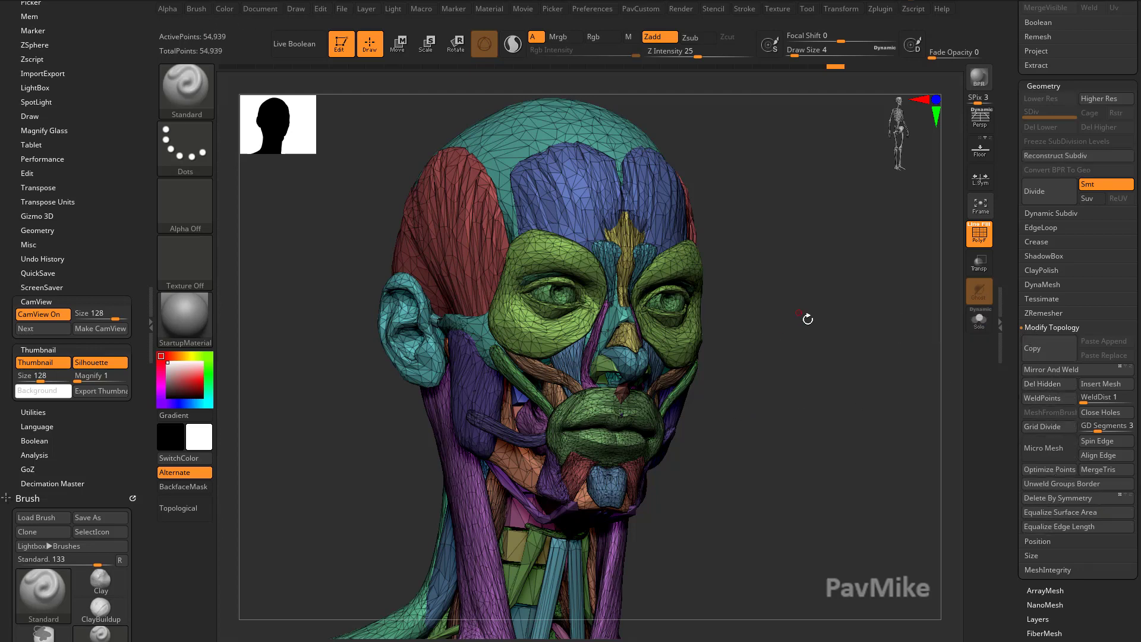
{"action": "left_click_drag", "start_coordinate": [837, 342], "coordinate": [853, 390]}
{"action": "left_click", "coordinate": [980, 238]}
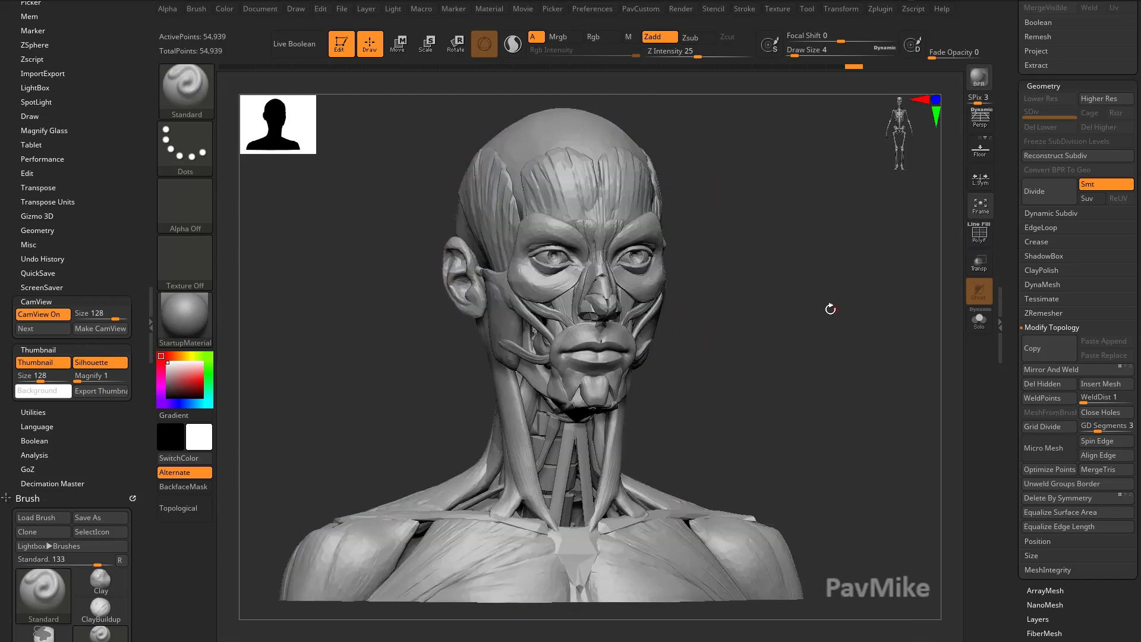
{"action": "left_click_drag", "start_coordinate": [828, 311], "coordinate": [702, 326]}
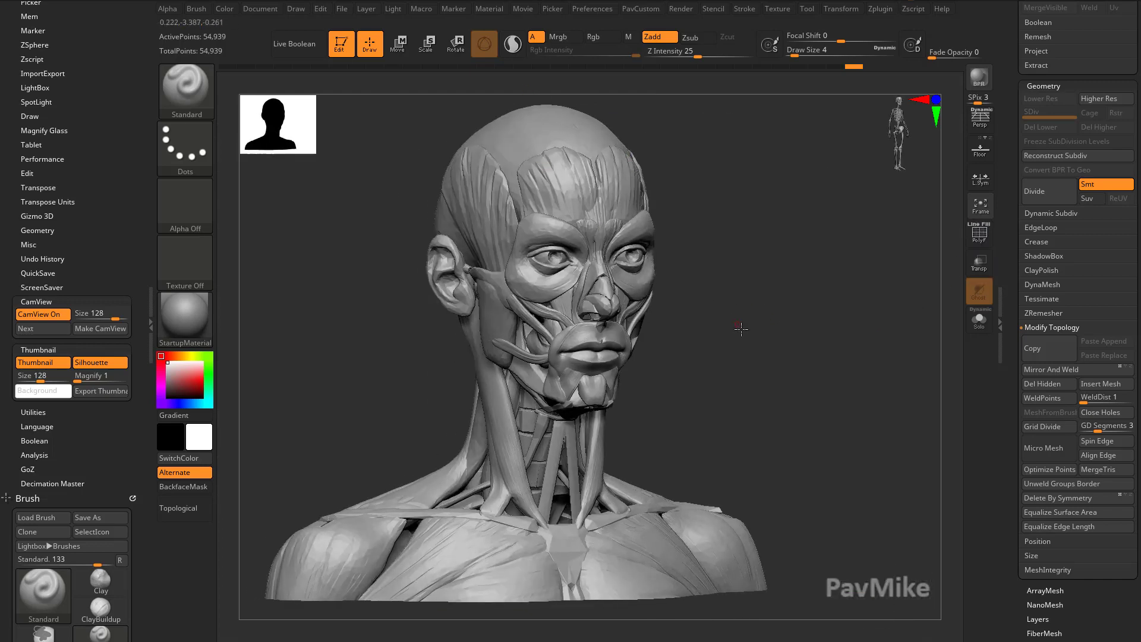
{"action": "left_click_drag", "start_coordinate": [741, 329], "coordinate": [691, 221]}
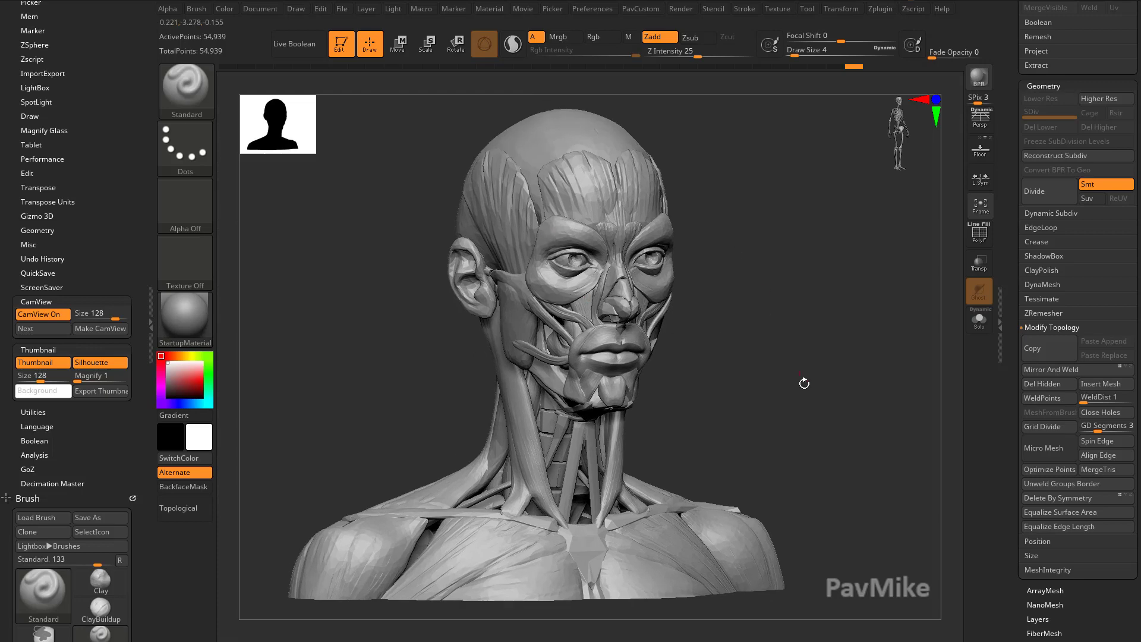
{"action": "left_click_drag", "start_coordinate": [798, 378], "coordinate": [958, 327]}
Turn the polygroup wireframe back on and hide the forehead, eye and brow muscle polygroups.
{"action": "left_click", "coordinate": [974, 243]}
{"action": "left_click_drag", "start_coordinate": [874, 277], "coordinate": [882, 297]}
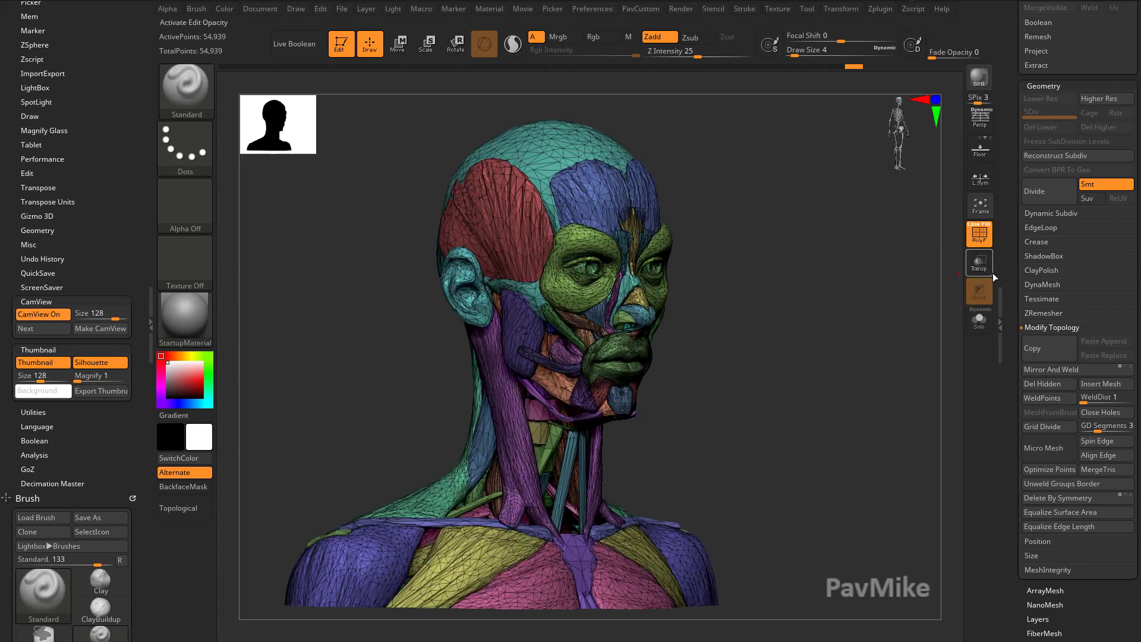
{"action": "left_click_drag", "start_coordinate": [1009, 267], "coordinate": [1008, 506]}
{"action": "left_click_drag", "start_coordinate": [876, 349], "coordinate": [871, 336]}
{"action": "left_click", "coordinate": [660, 234], "text": "ctrl+shift"}
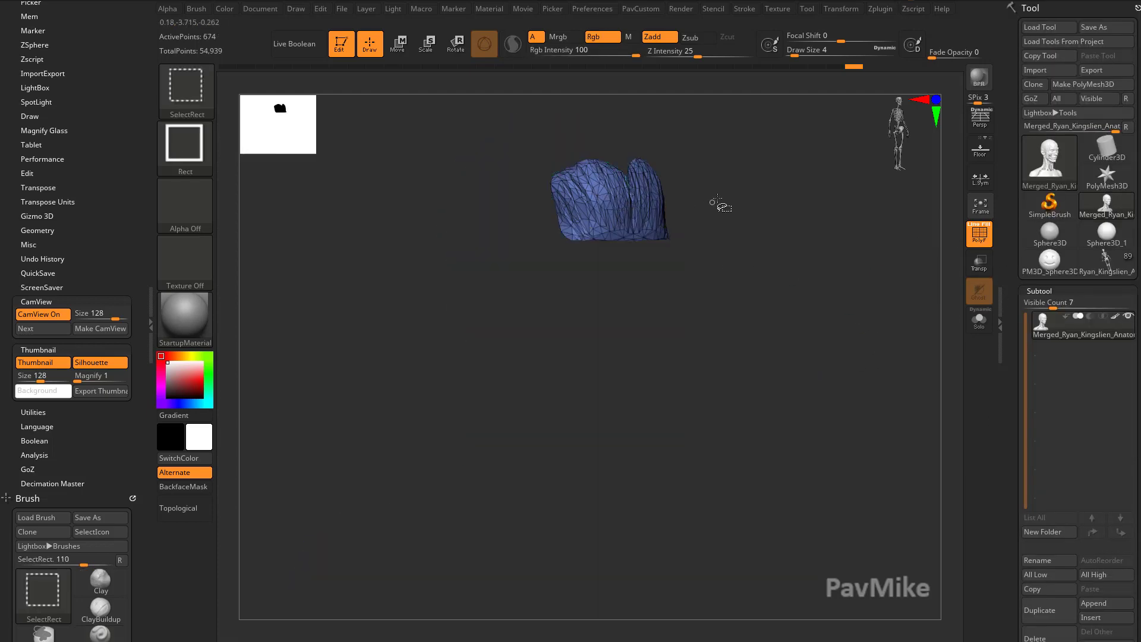
{"action": "left_click", "coordinate": [825, 231], "text": "ctrl+shift"}
{"action": "left_click", "coordinate": [575, 243], "text": "ctrl+alt+shift"}
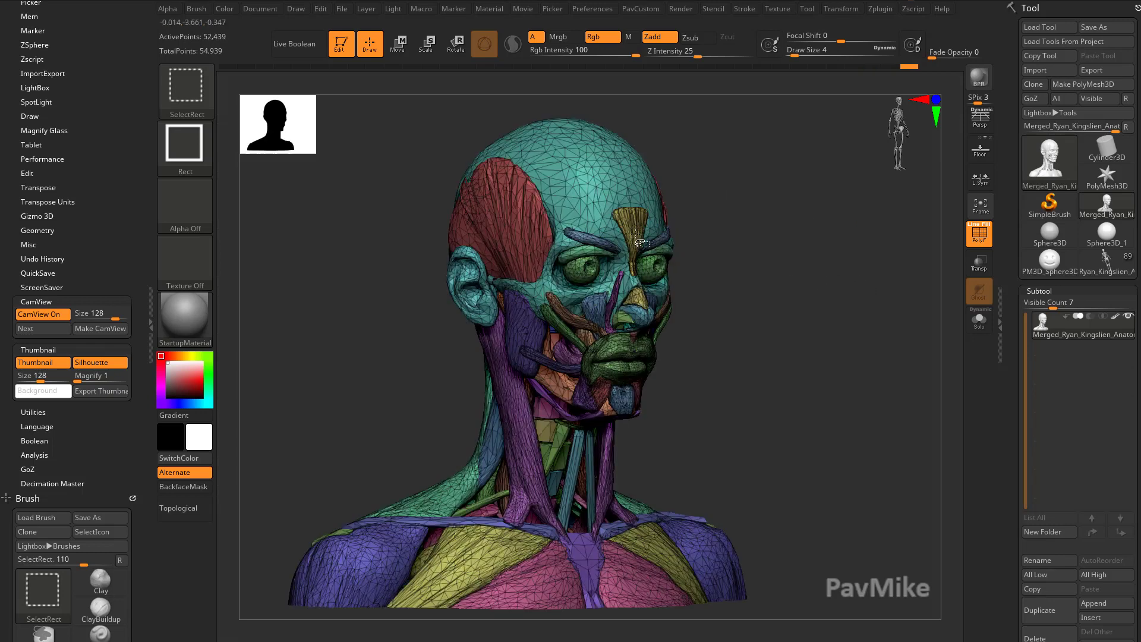
{"action": "left_click", "coordinate": [615, 262], "text": "ctrl+alt+shift"}
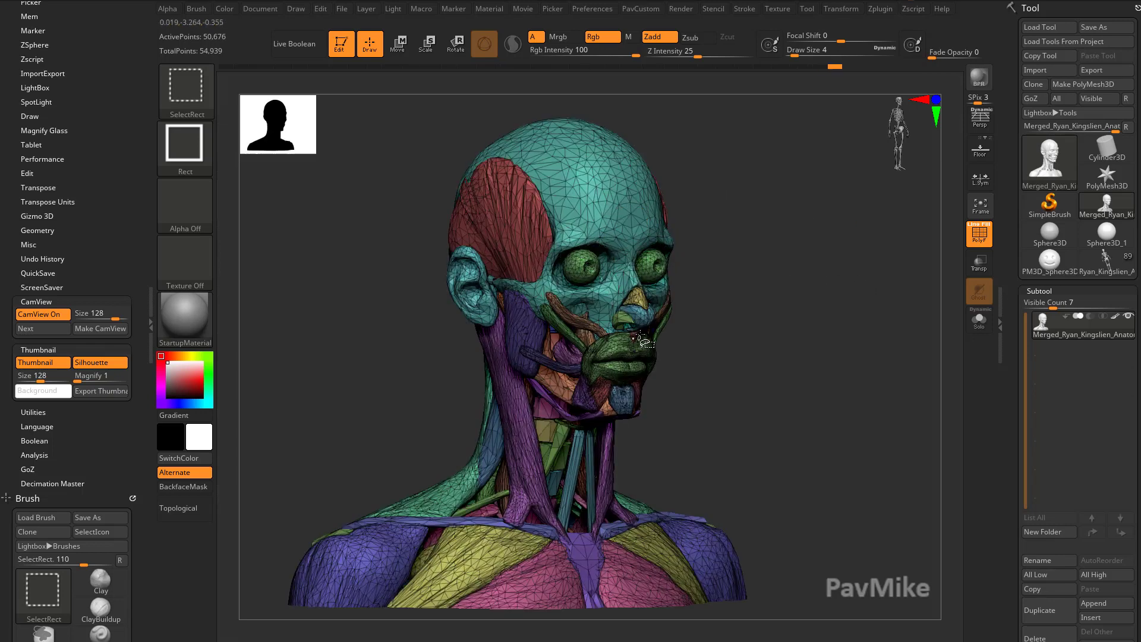
Hide the muscle polygroups of the nose, mouth, cheeks, temples, jaw and chin to expose the skull.
{"action": "left_click", "coordinate": [642, 359], "text": "ctrl+alt+shift"}
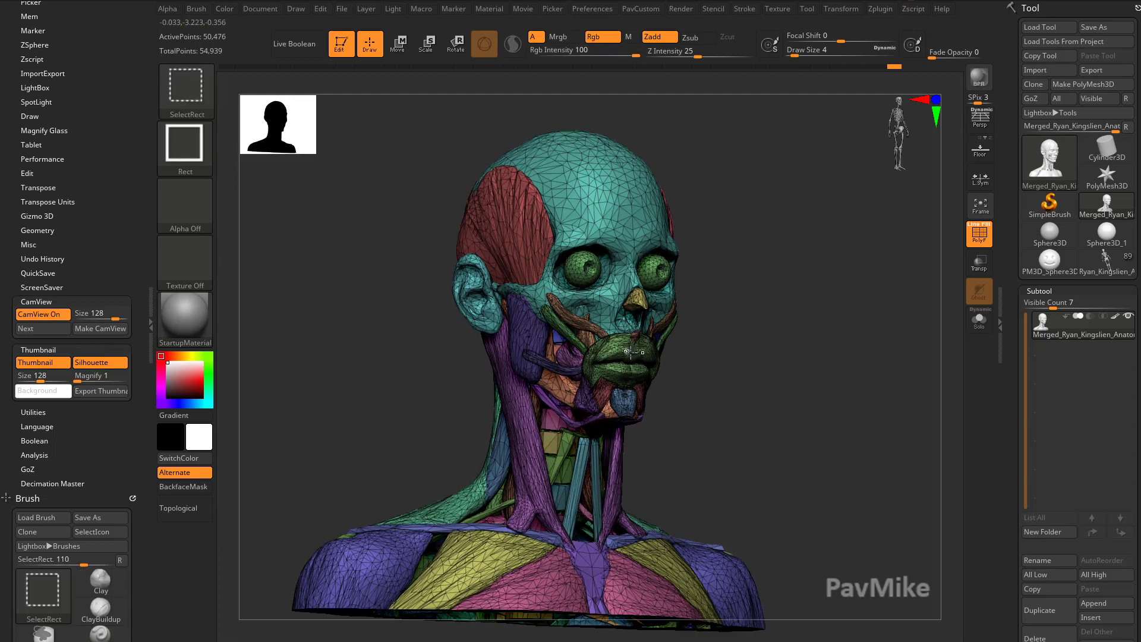
{"action": "left_click", "coordinate": [588, 324], "text": "ctrl+alt+shift"}
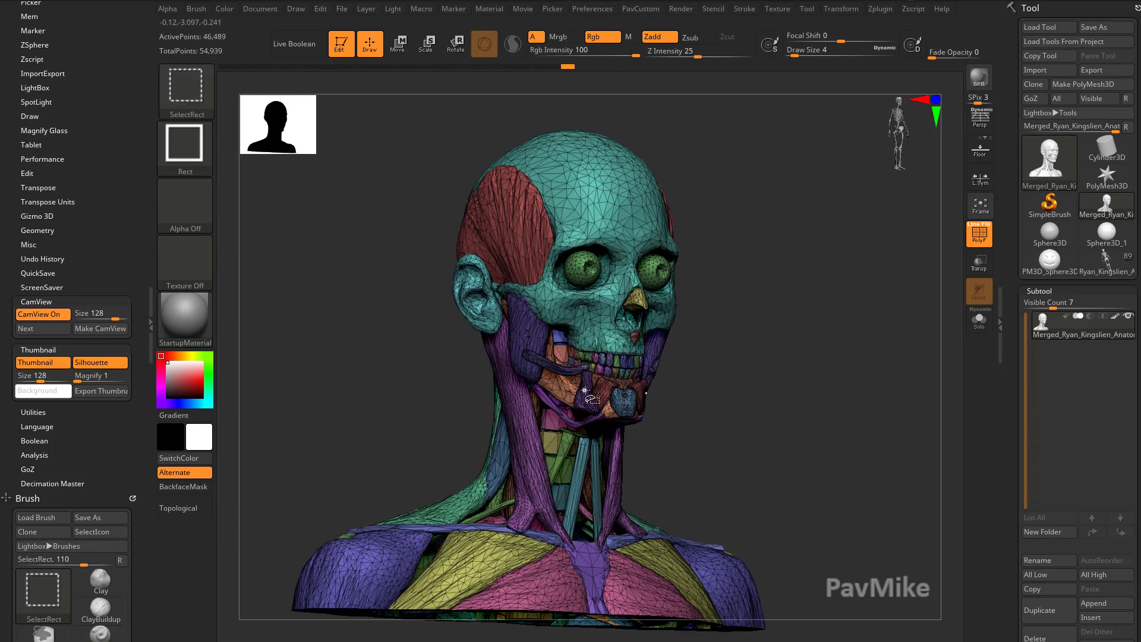
{"action": "left_click", "coordinate": [530, 358], "text": "ctrl+shift"}
{"action": "left_click", "coordinate": [519, 262], "text": "ctrl+shift"}
{"action": "left_click", "coordinate": [507, 358], "text": "ctrl+shift"}
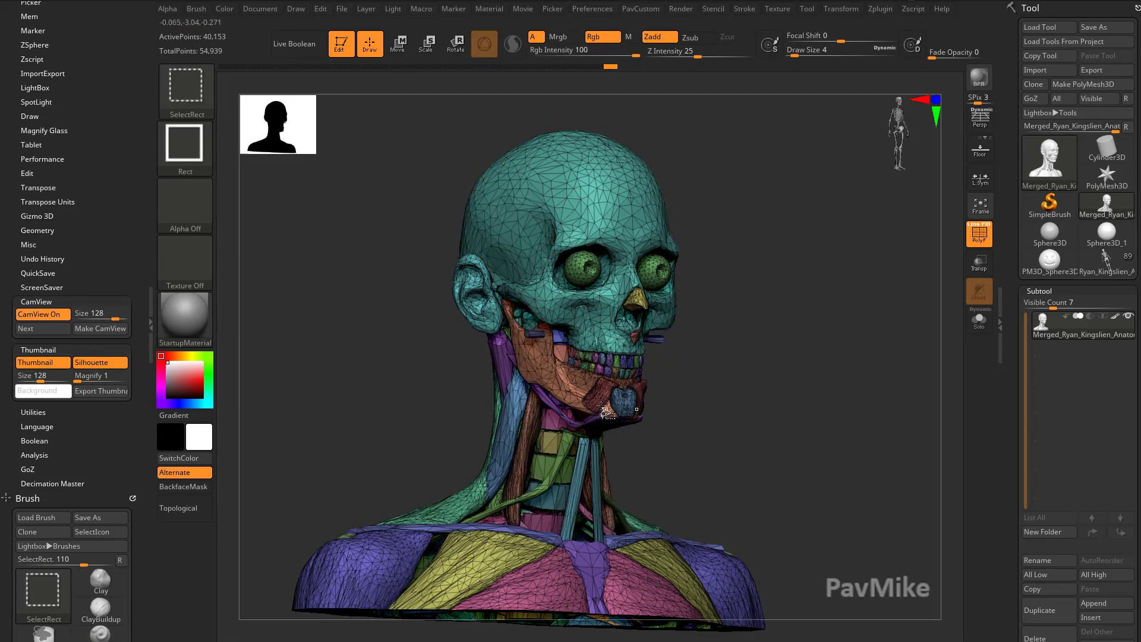
{"action": "left_click", "coordinate": [602, 399], "text": "ctrl+shift"}
{"action": "left_click", "coordinate": [626, 402], "text": "ctrl+shift"}
Hide the muscle polygroups under the jaw, along the throat and down the side and back of the neck.
{"action": "left_click_drag", "start_coordinate": [747, 401], "coordinate": [762, 342], "text": "alt"}
{"action": "left_click", "coordinate": [638, 296], "text": "ctrl+shift"}
{"action": "left_click", "coordinate": [527, 288], "text": "ctrl+shift"}
{"action": "left_click", "coordinate": [592, 387], "text": "ctrl+alt+shift"}
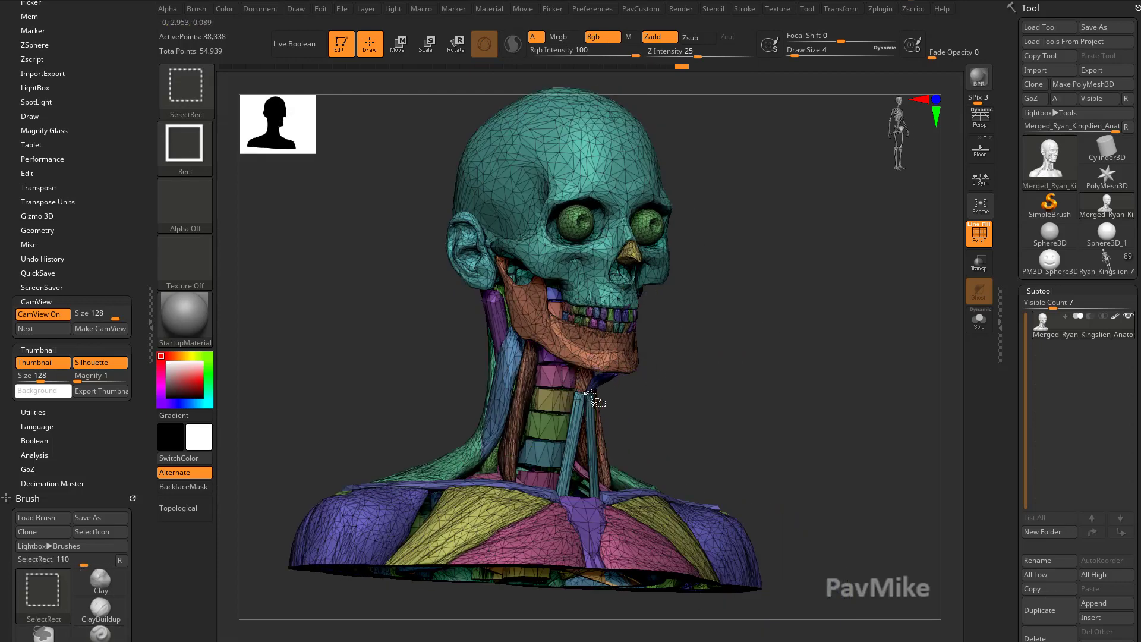
{"action": "left_click", "coordinate": [588, 411], "text": "ctrl+shift"}
{"action": "left_click", "coordinate": [506, 381], "text": "ctrl+shift"}
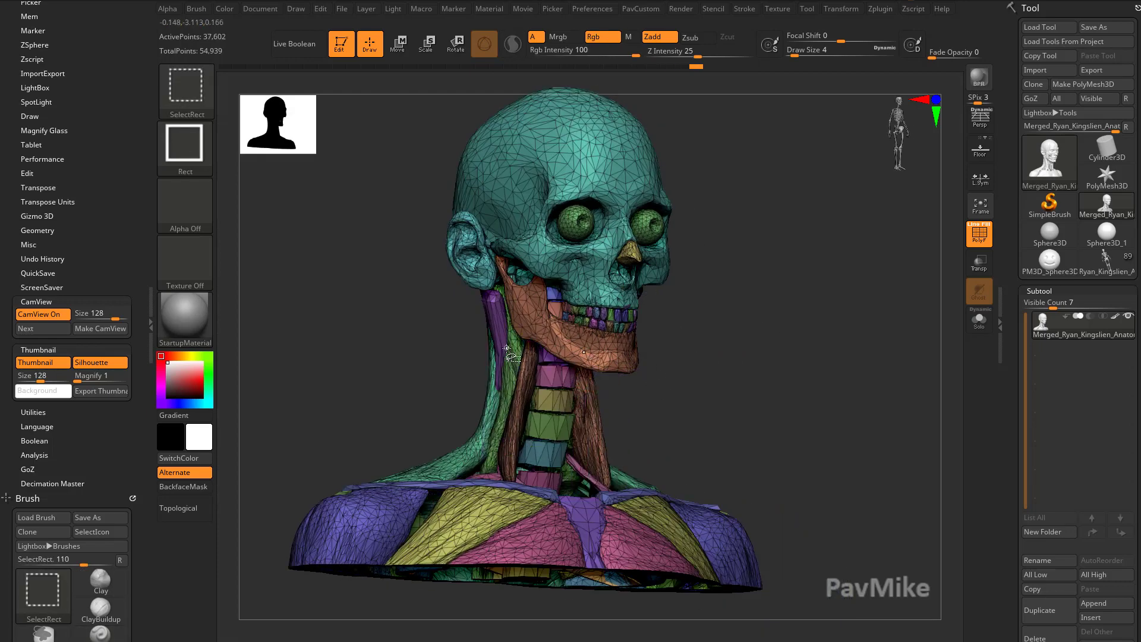
{"action": "left_click", "coordinate": [504, 375], "text": "ctrl+shift"}
{"action": "left_click", "coordinate": [498, 342], "text": "ctrl+shift"}
{"action": "left_click", "coordinate": [498, 363], "text": "ctrl+shift"}
Invert the visibility to examine the muscles hidden so far, then invert back to the exposed bones.
{"action": "mouse_move", "coordinate": [783, 377]}
{"action": "left_mouse_down"}
{"action": "mouse_move", "coordinate": [831, 387]}
{"action": "mouse_move", "coordinate": [834, 499]}
{"action": "mouse_move", "coordinate": [841, 369]}
{"action": "mouse_move", "coordinate": [775, 372]}
{"action": "mouse_move", "coordinate": [797, 379]}
{"action": "mouse_move", "coordinate": [597, 443]}
{"action": "mouse_move", "coordinate": [653, 401]}
{"action": "mouse_move", "coordinate": [637, 431]}
{"action": "left_mouse_up"}
{"action": "key", "text": "ctrl+shift"}
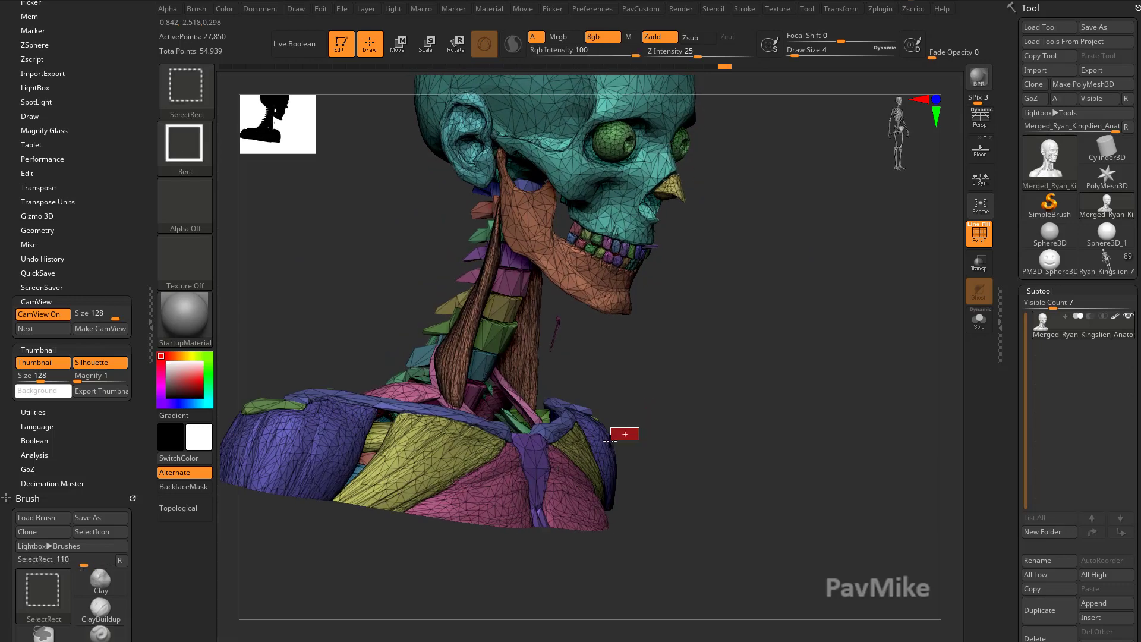
{"action": "left_click_drag", "start_coordinate": [610, 441], "coordinate": [610, 441], "text": "ctrl+alt+shift"}
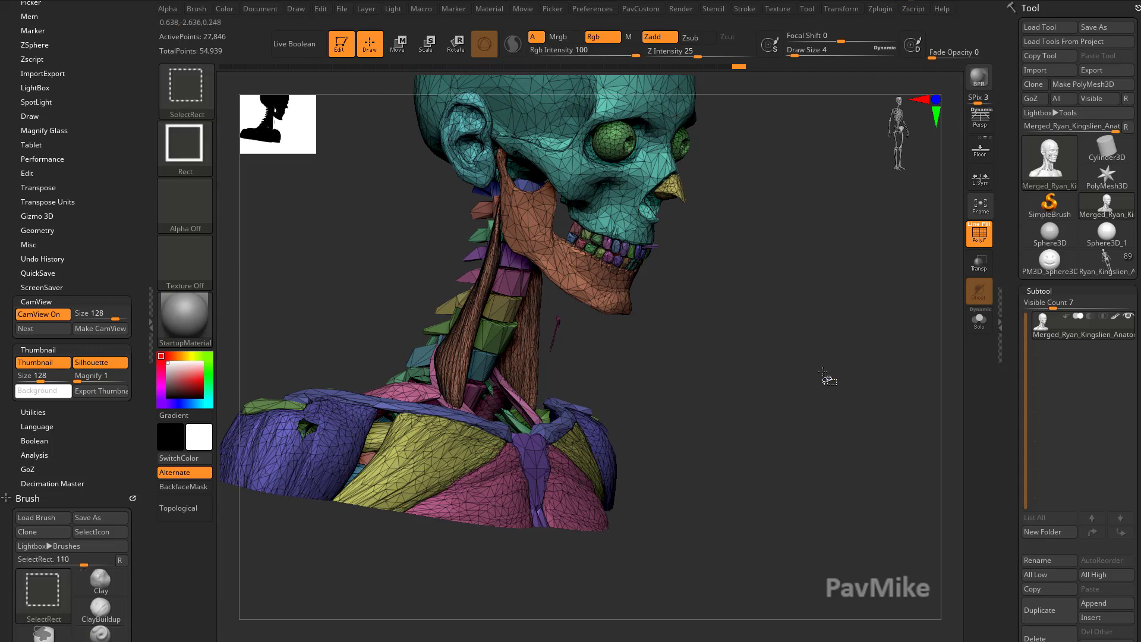
{"action": "left_click", "coordinate": [870, 439], "text": "ctrl+shift"}
{"action": "key", "text": "ctrl+shift+a"}
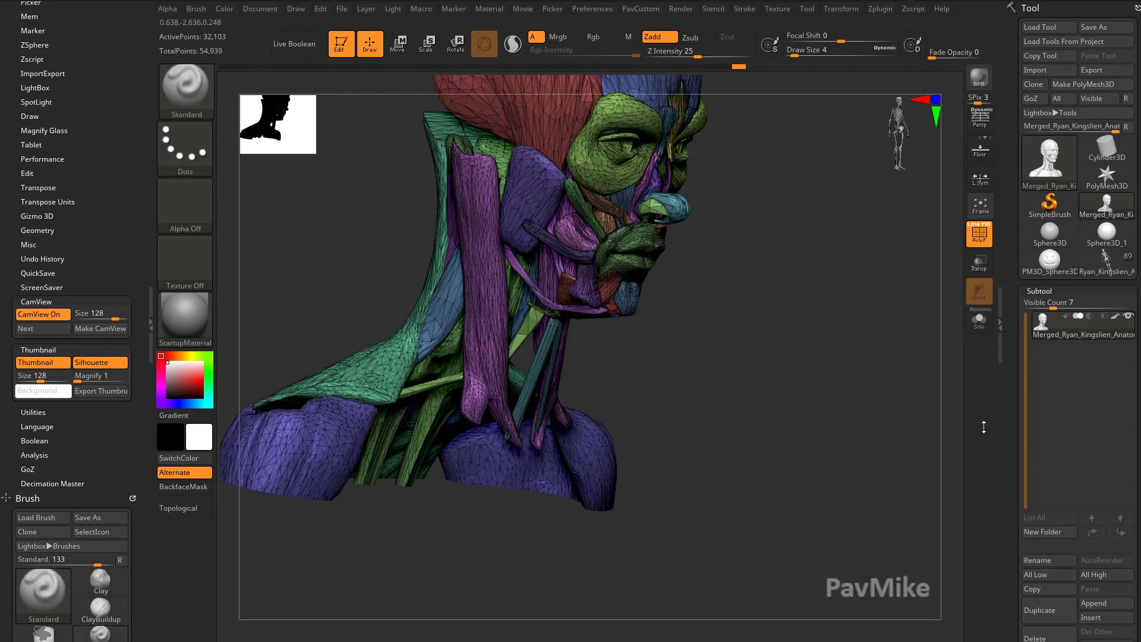
{"action": "left_click_drag", "start_coordinate": [1004, 354], "coordinate": [1003, 250]}
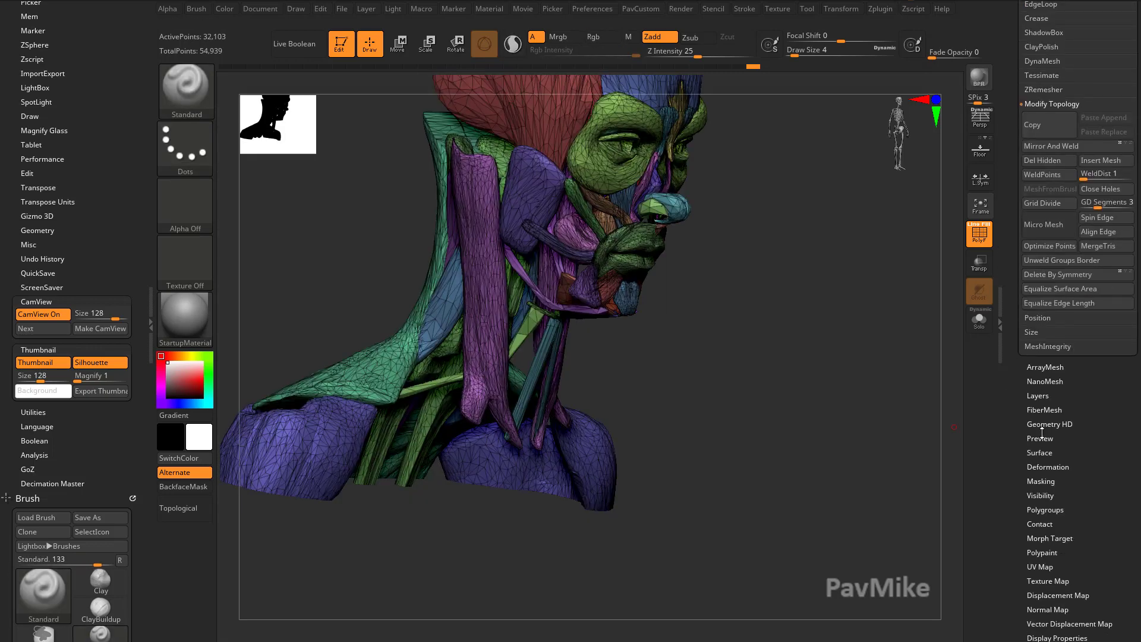
{"action": "left_click", "coordinate": [1041, 496]}
{"action": "left_click", "coordinate": [1040, 496]}
{"action": "left_click_drag", "start_coordinate": [1016, 425], "coordinate": [1012, 529]}
{"action": "left_click_drag", "start_coordinate": [838, 334], "coordinate": [856, 360], "text": "ctrl+shift"}
Hide the remaining neck, chest, shoulder and back muscle polygroups, leaving the bones visible.
{"action": "left_click_drag", "start_coordinate": [922, 381], "coordinate": [469, 327]}
{"action": "left_click", "coordinate": [683, 451], "text": "ctrl+shift"}
{"action": "left_click", "coordinate": [627, 483], "text": "ctrl+shift"}
{"action": "left_click", "coordinate": [730, 450], "text": "ctrl+shift"}
{"action": "left_click_drag", "start_coordinate": [642, 553], "coordinate": [880, 536]}
{"action": "left_click", "coordinate": [775, 453], "text": "ctrl+shift"}
{"action": "left_click_drag", "start_coordinate": [393, 511], "coordinate": [475, 416]}
{"action": "left_click", "coordinate": [378, 476], "text": "ctrl+shift"}
{"action": "left_click", "coordinate": [660, 380], "text": "ctrl+shift"}
Hide the nose cartilage and the ears from the skull.
{"action": "left_click_drag", "start_coordinate": [743, 381], "coordinate": [786, 389]}
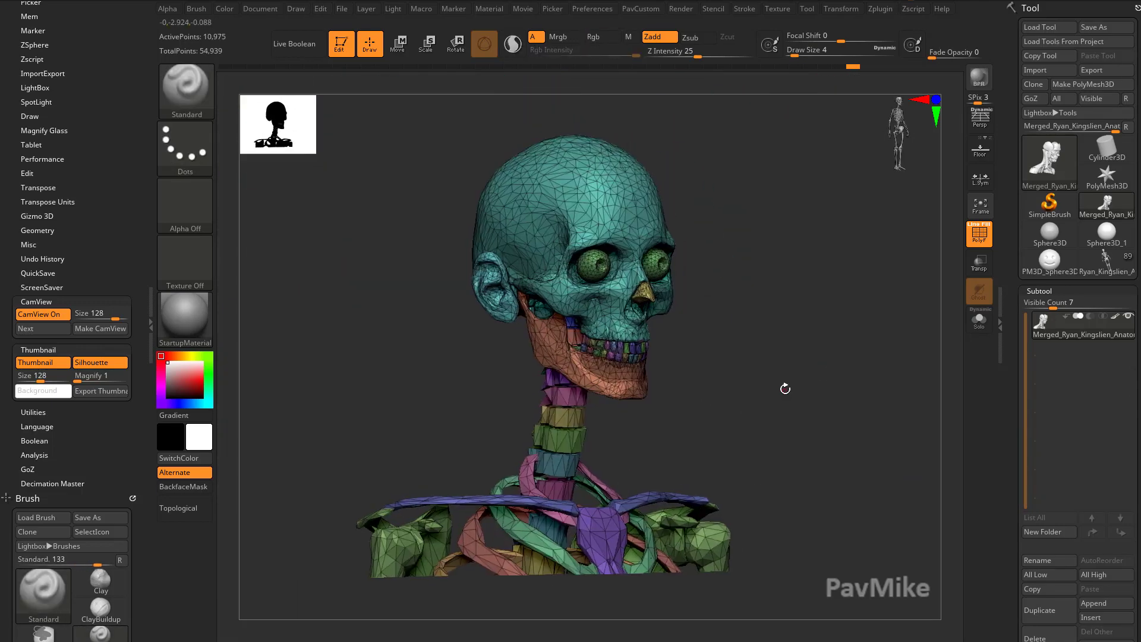
{"action": "left_click", "coordinate": [652, 297], "text": "ctrl+alt+shift"}
{"action": "left_click_drag", "start_coordinate": [750, 302], "coordinate": [727, 290]}
{"action": "left_click", "coordinate": [519, 283], "text": "ctrl+shift"}
{"action": "left_click_drag", "start_coordinate": [804, 316], "coordinate": [731, 350]}
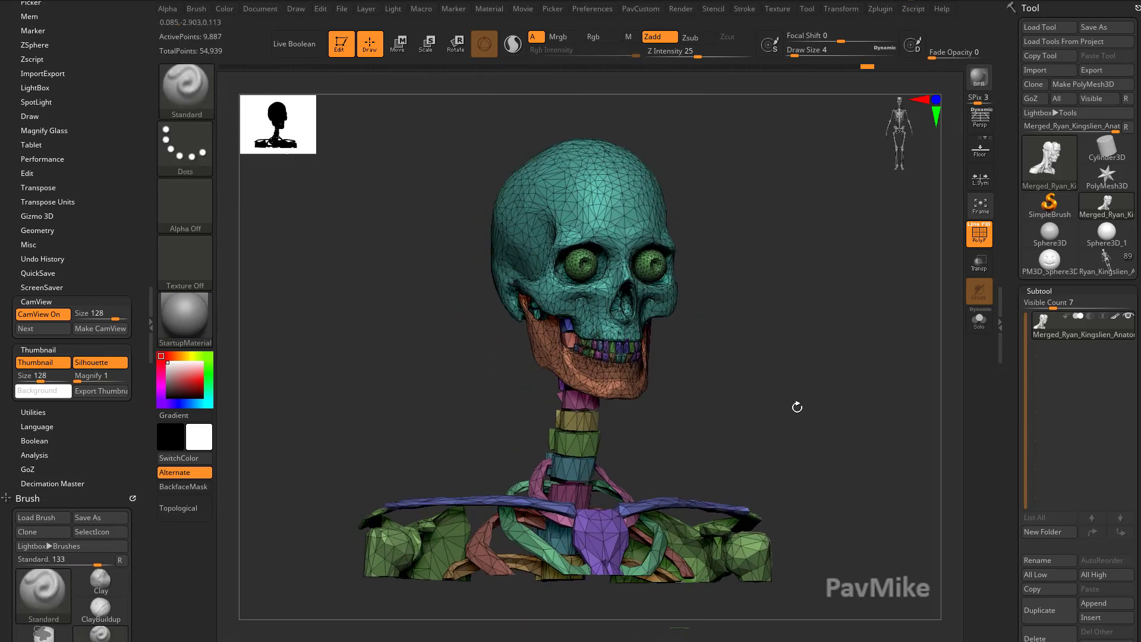
Check the hidden muscles by inverting the visibility and back, then split the hidden parts into a separate subtool.
{"action": "left_click_drag", "start_coordinate": [799, 299], "coordinate": [860, 403], "text": "ctrl+shift"}
{"action": "left_click_drag", "start_coordinate": [833, 339], "coordinate": [812, 401], "text": "ctrl+shift"}
{"action": "mouse_move", "coordinate": [752, 376]}
{"action": "left_mouse_down"}
{"action": "mouse_move", "coordinate": [779, 380]}
{"action": "mouse_move", "coordinate": [748, 386]}
{"action": "left_mouse_up"}
{"action": "left_click_drag", "start_coordinate": [1016, 410], "coordinate": [1018, 464]}
{"action": "left_click", "coordinate": [1045, 362]}
{"action": "left_click_drag", "start_coordinate": [1015, 361], "coordinate": [1025, 404]}
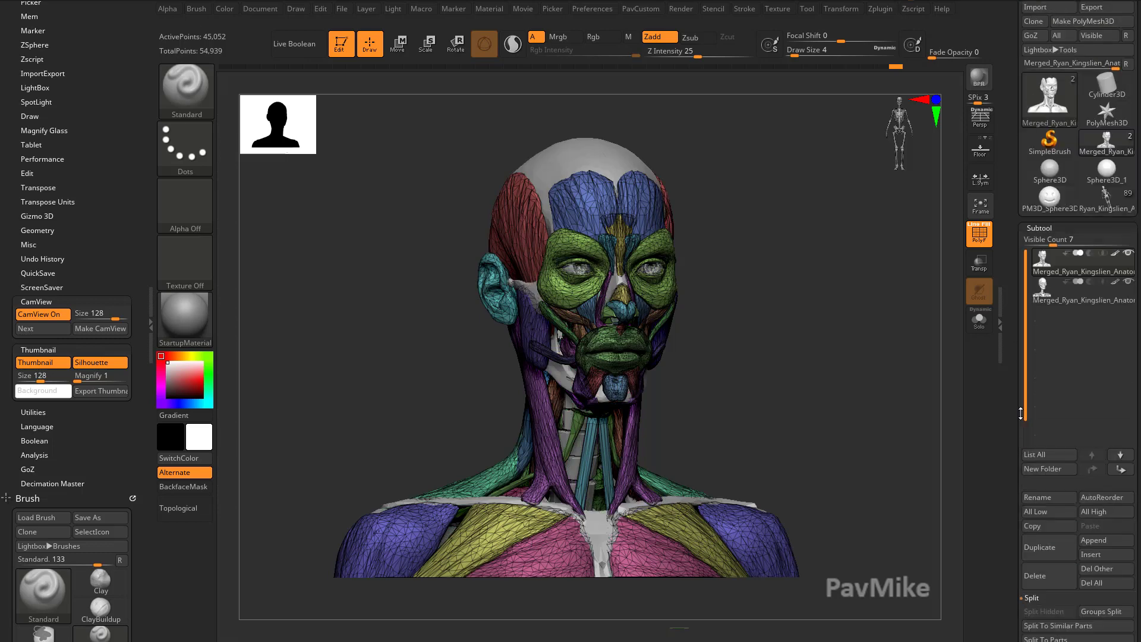
Solo the skeleton subtool, isolate the eyeballs and split them into their own subtool.
{"action": "left_click", "coordinate": [1044, 272]}
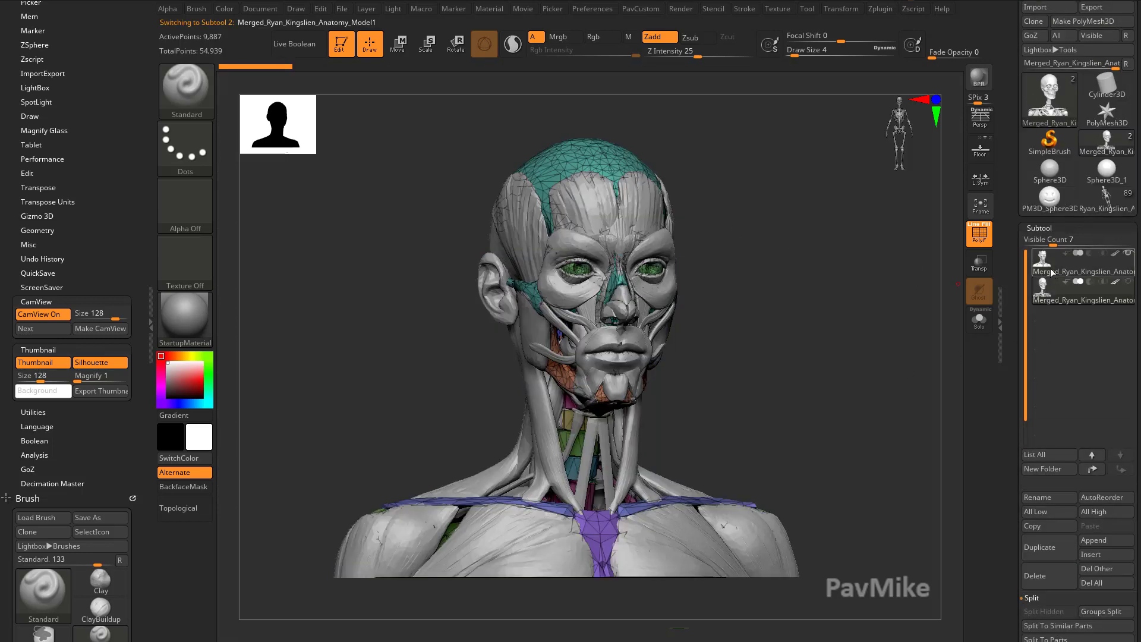
{"action": "left_click", "coordinate": [1051, 272]}
{"action": "key", "text": "alt+Down"}
{"action": "left_click", "coordinate": [982, 326]}
{"action": "left_click", "coordinate": [653, 271], "text": "ctrl+shift"}
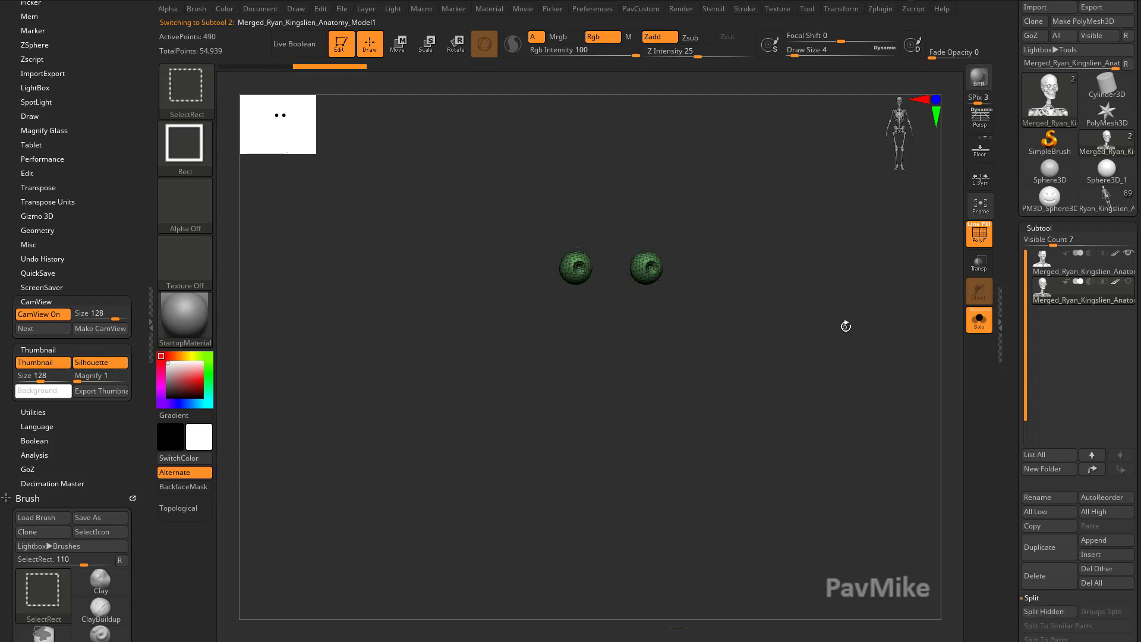
{"action": "scroll", "coordinate": [1034, 428], "scroll_direction": "down", "scroll_amount": 5}
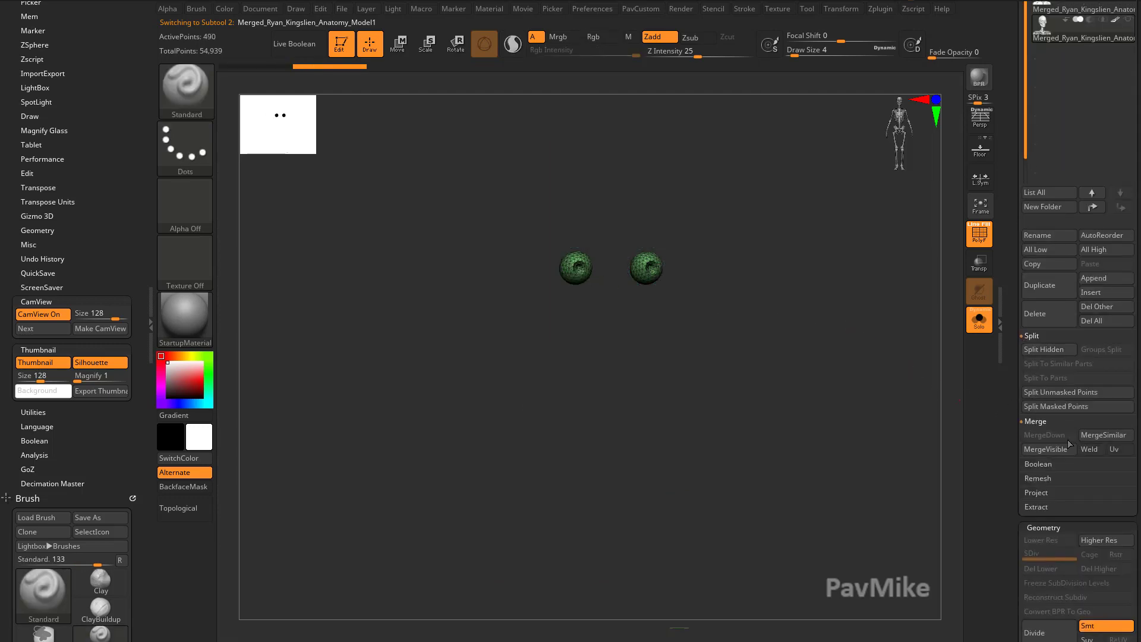
{"action": "left_click", "coordinate": [1056, 350]}
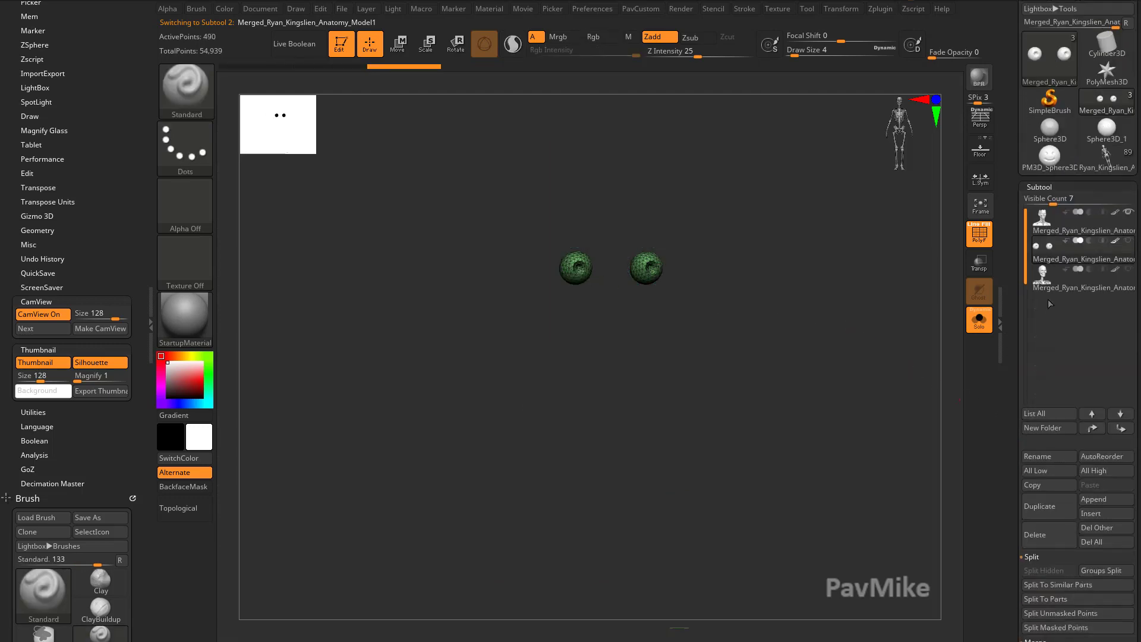
{"action": "left_click", "coordinate": [990, 319]}
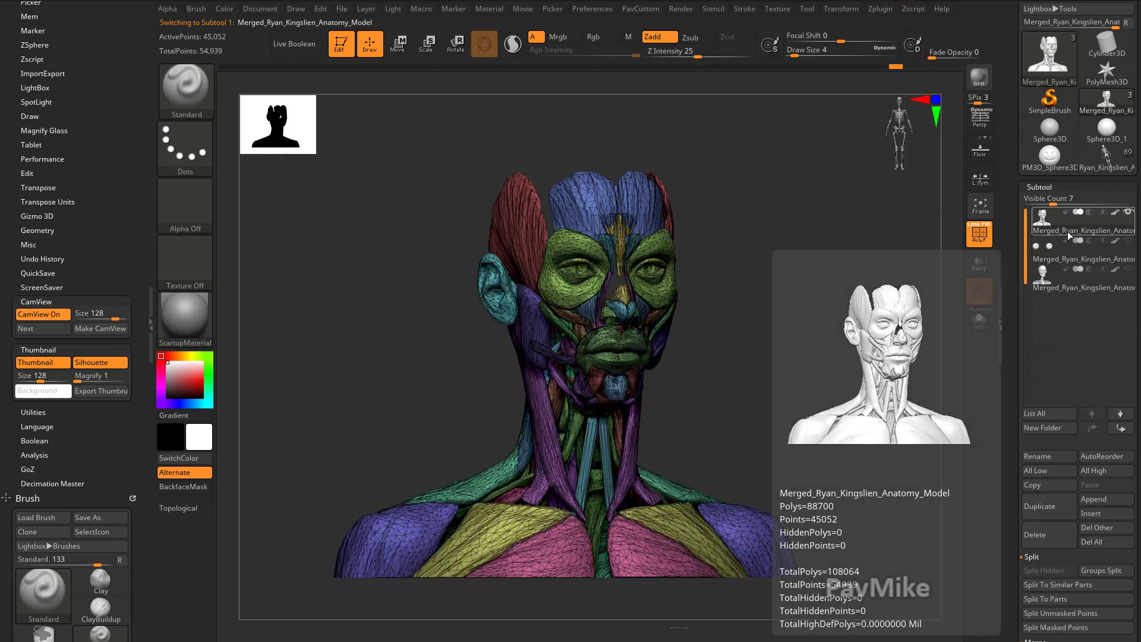
Make the eye and skeleton subtools visible, select the skeleton and turn off the polygroup wireframe.
{"action": "left_click", "coordinate": [1130, 242]}
{"action": "left_click", "coordinate": [1129, 270]}
{"action": "left_click", "coordinate": [1075, 291]}
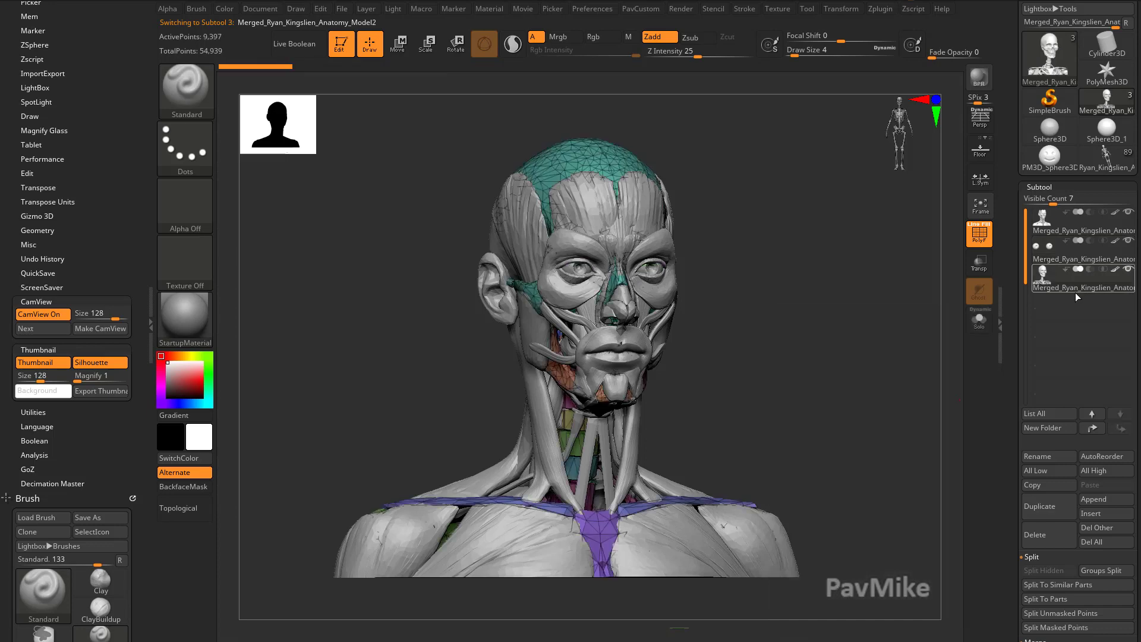
{"action": "mouse_move", "coordinate": [838, 337]}
{"action": "left_mouse_down"}
{"action": "mouse_move", "coordinate": [820, 338]}
{"action": "mouse_move", "coordinate": [864, 349]}
{"action": "mouse_move", "coordinate": [845, 351]}
{"action": "left_mouse_up"}
{"action": "left_click", "coordinate": [979, 243]}
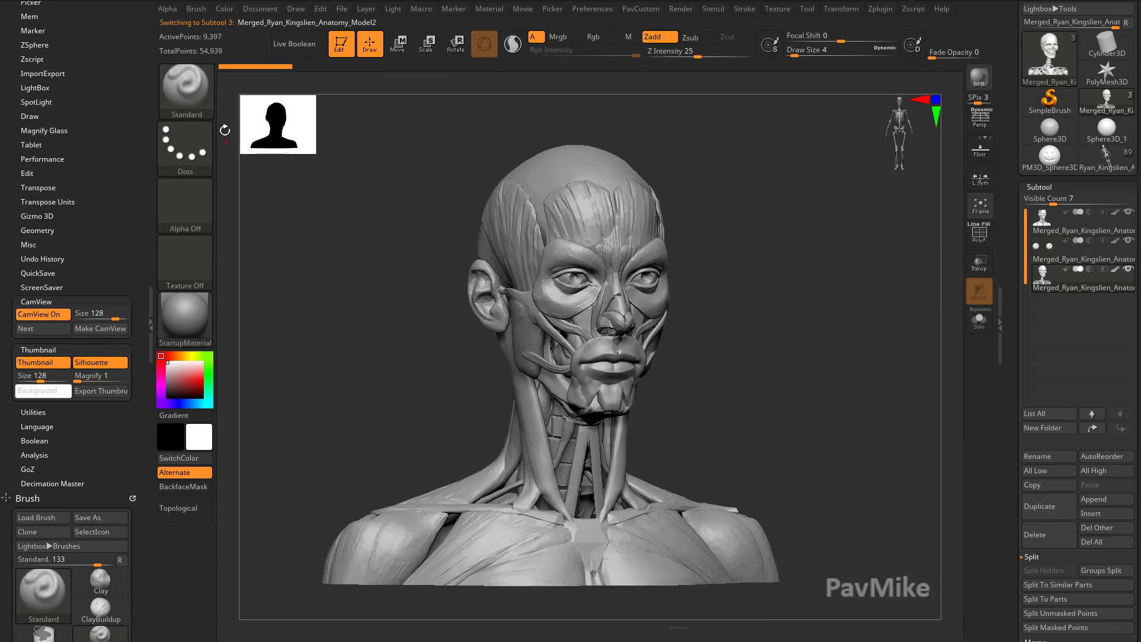
Enable Rgb without Zadd and fill the skeleton with a bone beige, R 201, G 173, B 115.
{"action": "left_click", "coordinate": [198, 107]}
{"action": "left_click", "coordinate": [597, 37]}
{"action": "left_click", "coordinate": [659, 37]}
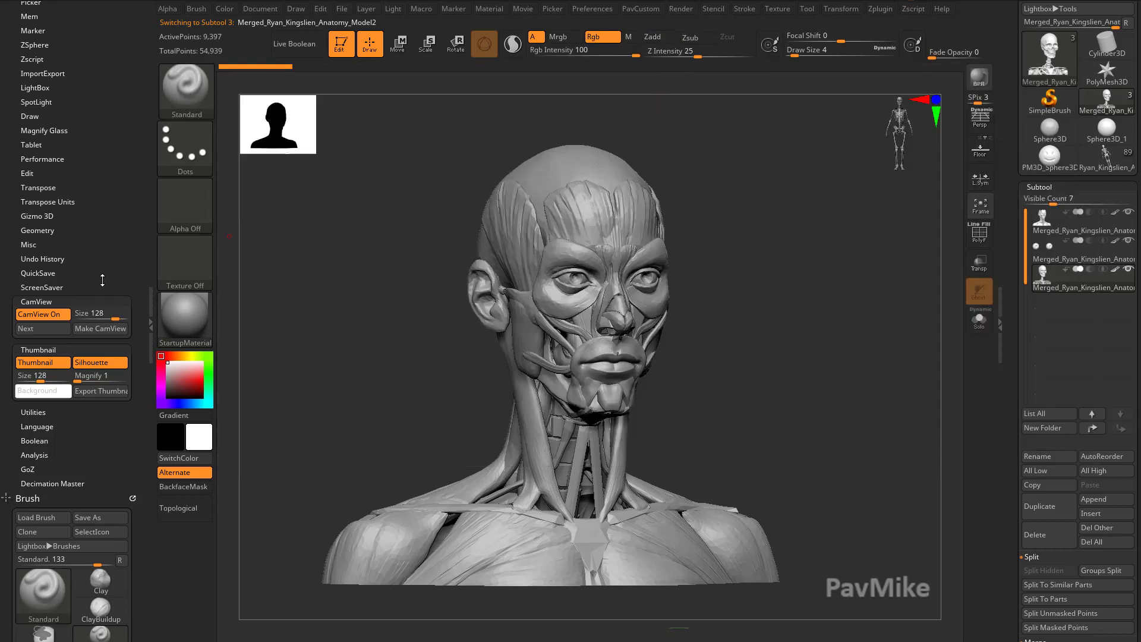
{"action": "left_click", "coordinate": [183, 357]}
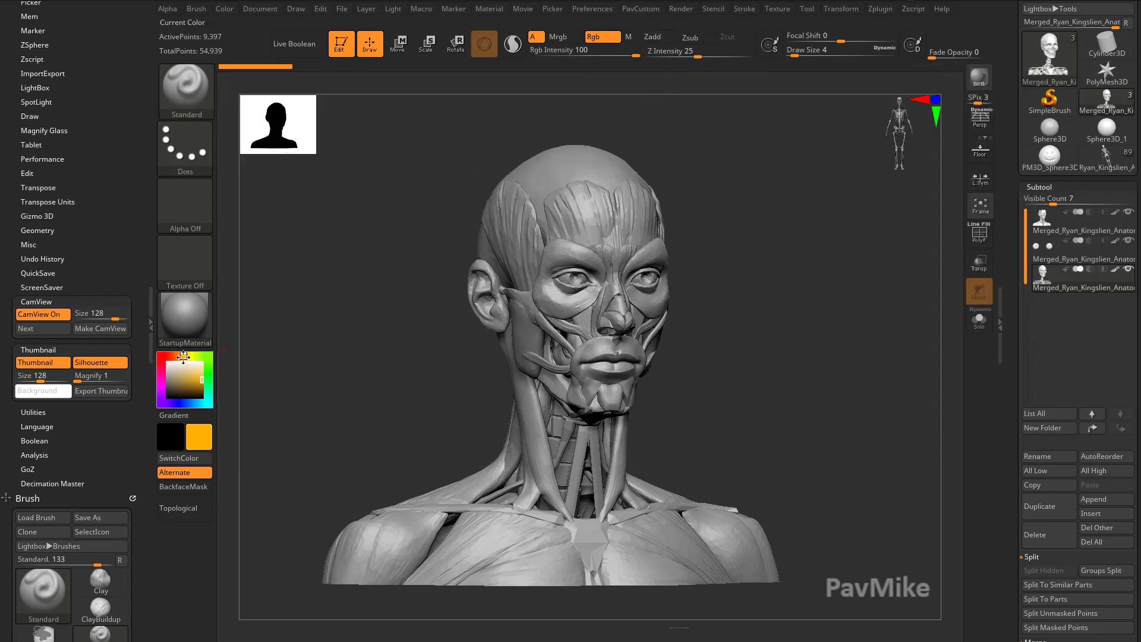
{"action": "left_click", "coordinate": [184, 372]}
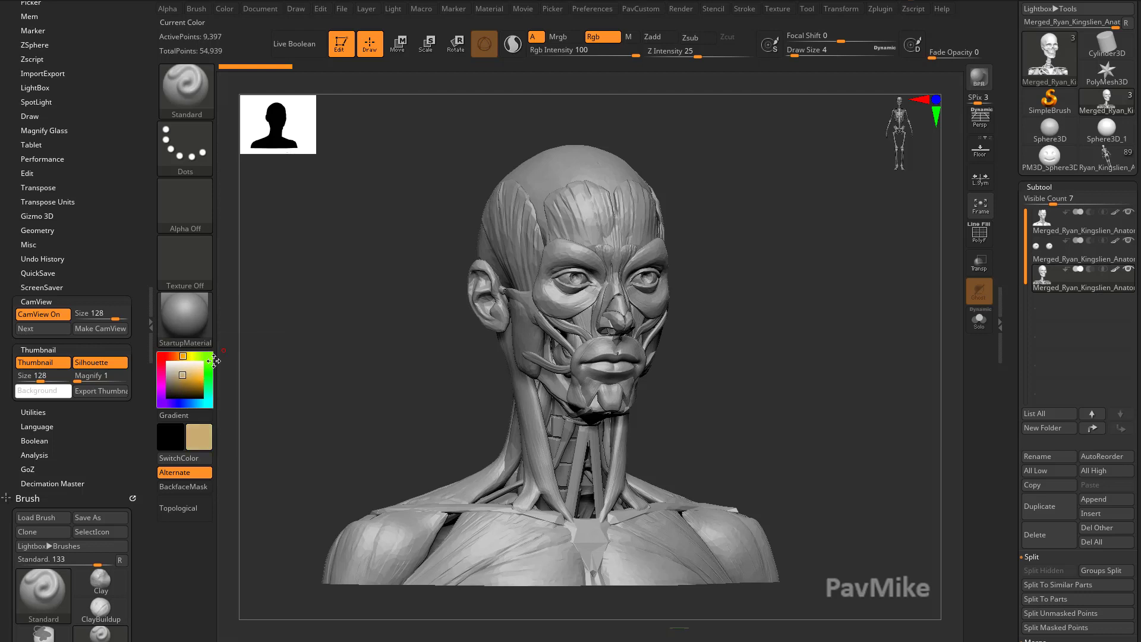
{"action": "left_click", "coordinate": [227, 12]}
{"action": "left_click", "coordinate": [267, 271]}
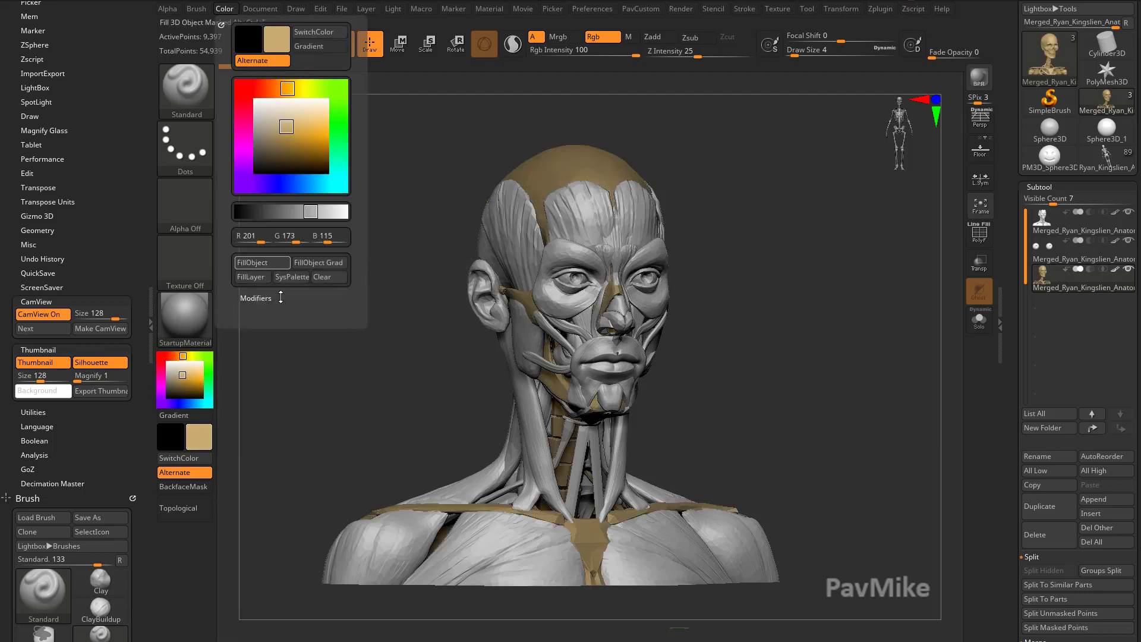
{"action": "left_click_drag", "start_coordinate": [794, 412], "coordinate": [785, 401]}
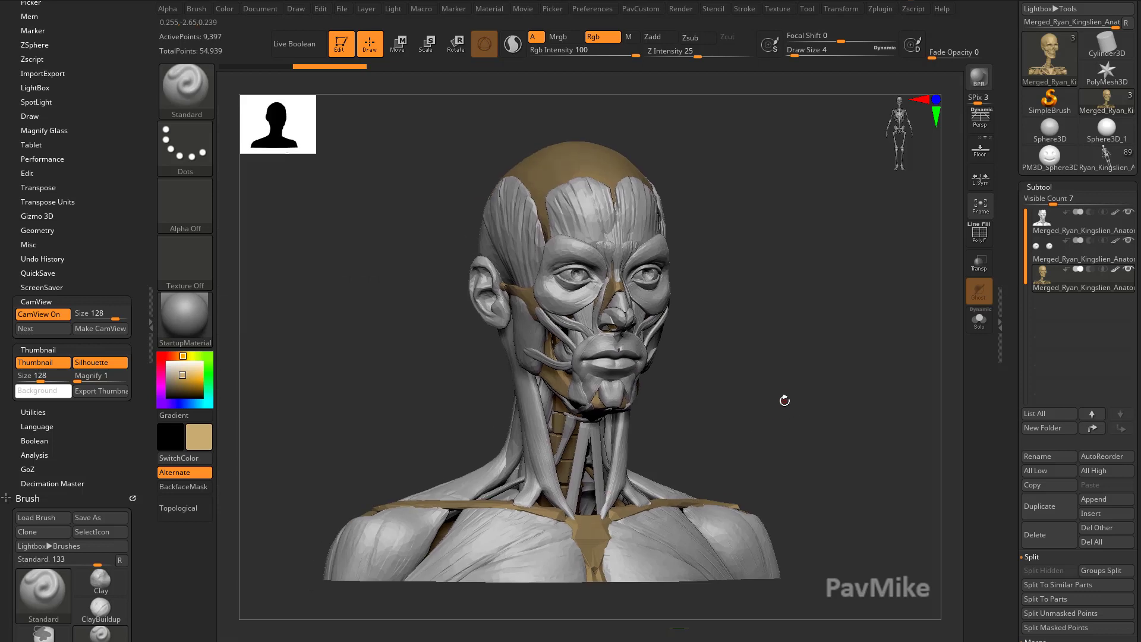
Fill the eye subtool with a pale blue-white, R 211, G 226, B 226.
{"action": "left_click", "coordinate": [1049, 260]}
{"action": "left_click_drag", "start_coordinate": [908, 283], "coordinate": [871, 296]}
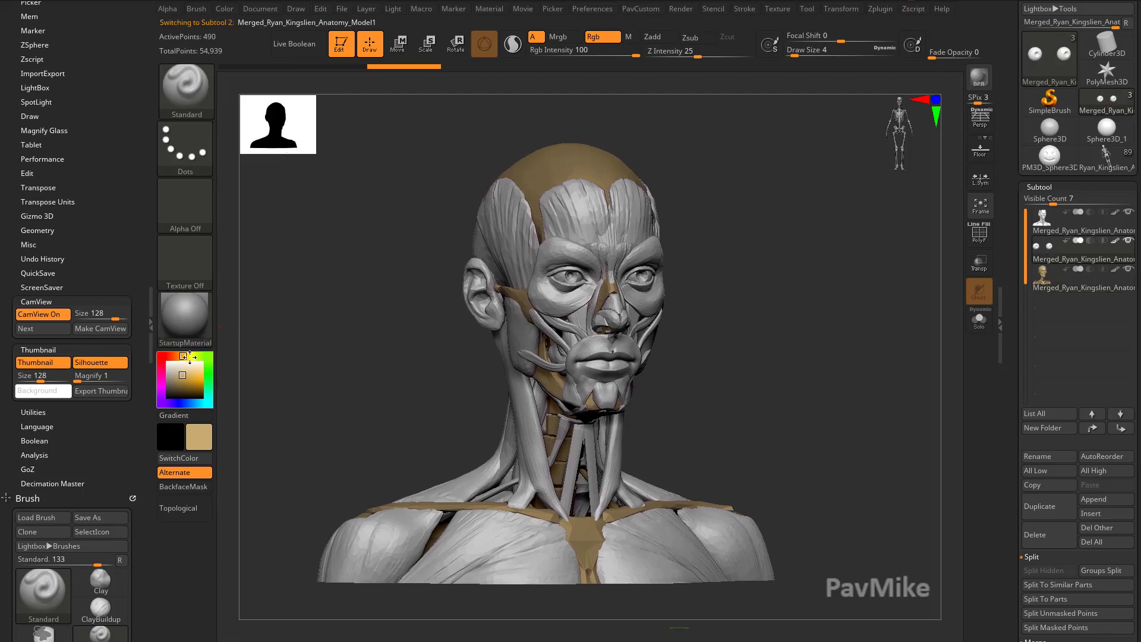
{"action": "left_click", "coordinate": [174, 364]}
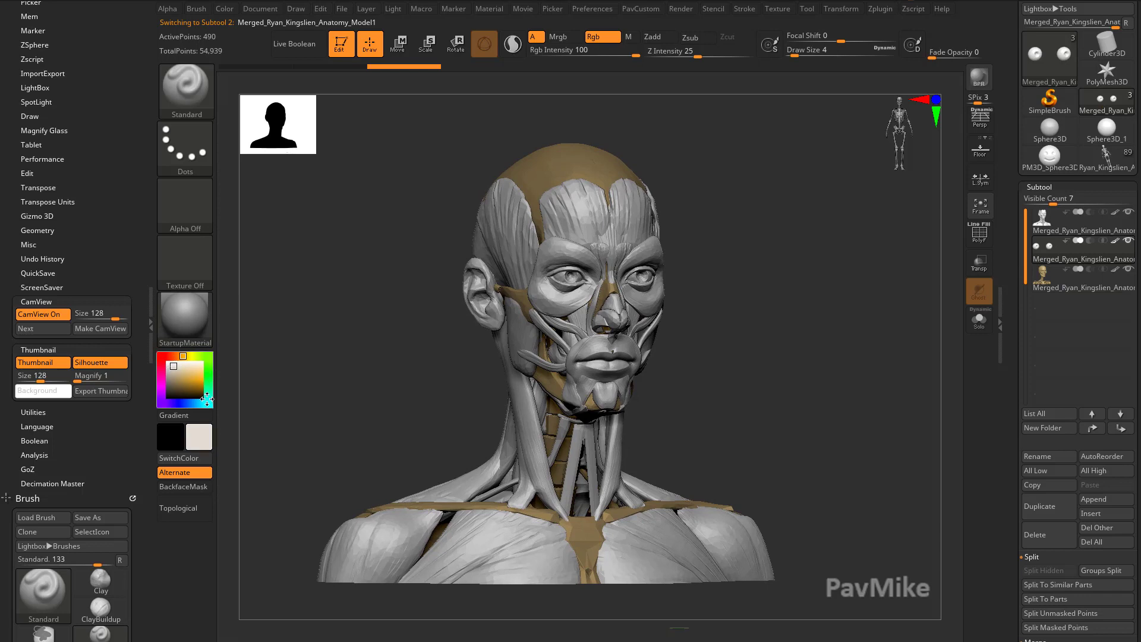
{"action": "left_click", "coordinate": [225, 8]}
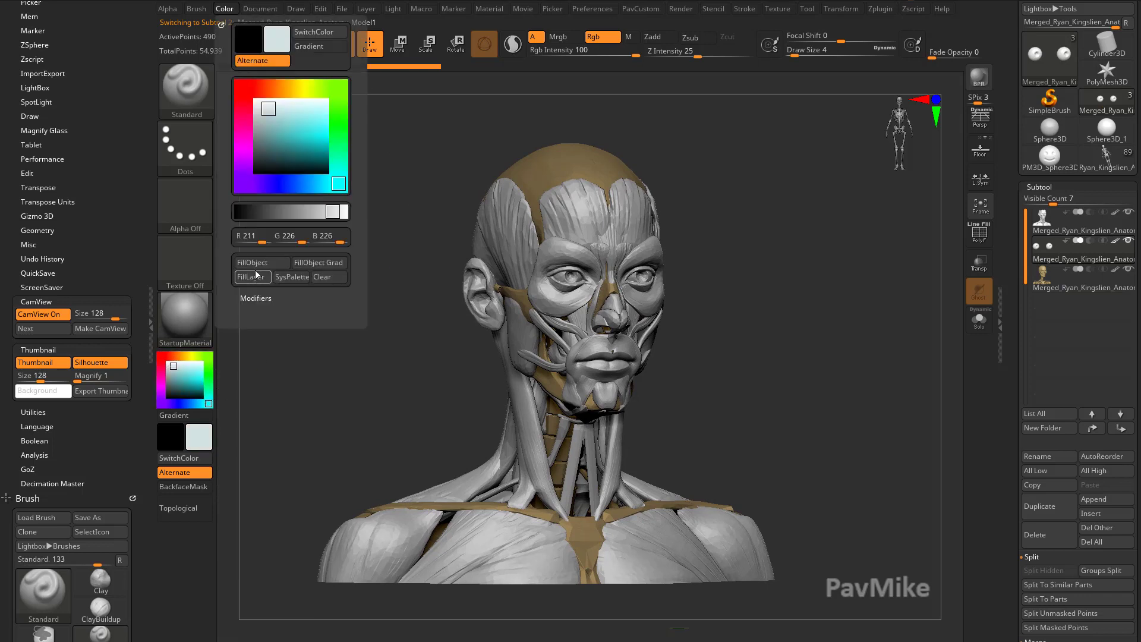
{"action": "left_click", "coordinate": [255, 276]}
Fill the muscle subtool with a dark red.
{"action": "left_click", "coordinate": [1065, 233]}
{"action": "left_click", "coordinate": [167, 356]}
{"action": "left_click_drag", "start_coordinate": [185, 374], "coordinate": [185, 382]}
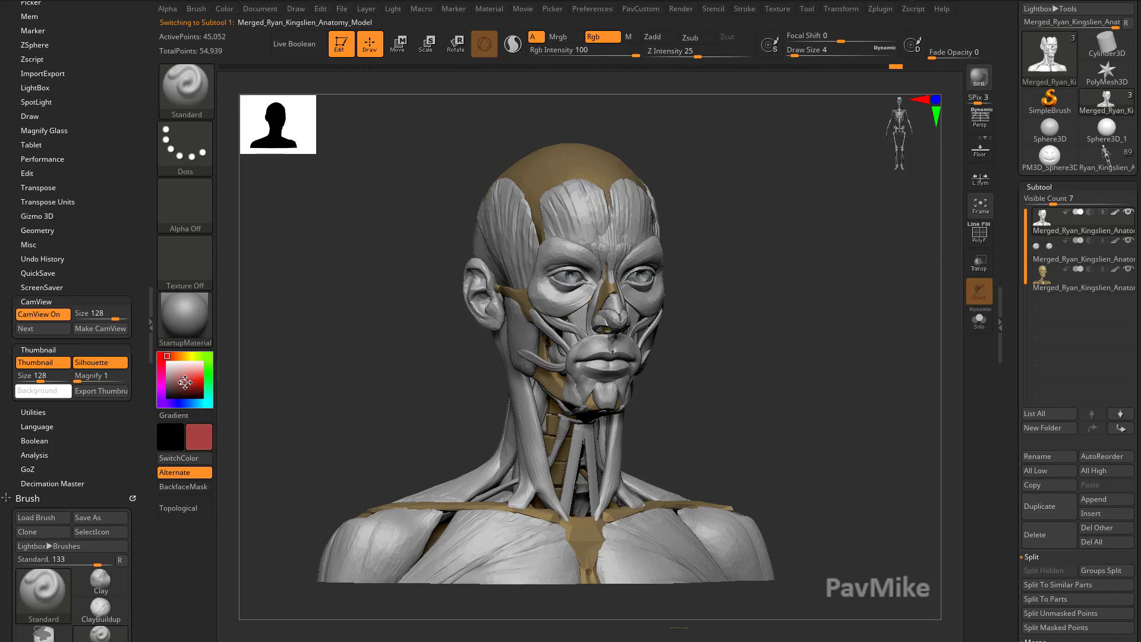
{"action": "left_click", "coordinate": [225, 9]}
{"action": "left_click", "coordinate": [257, 262]}
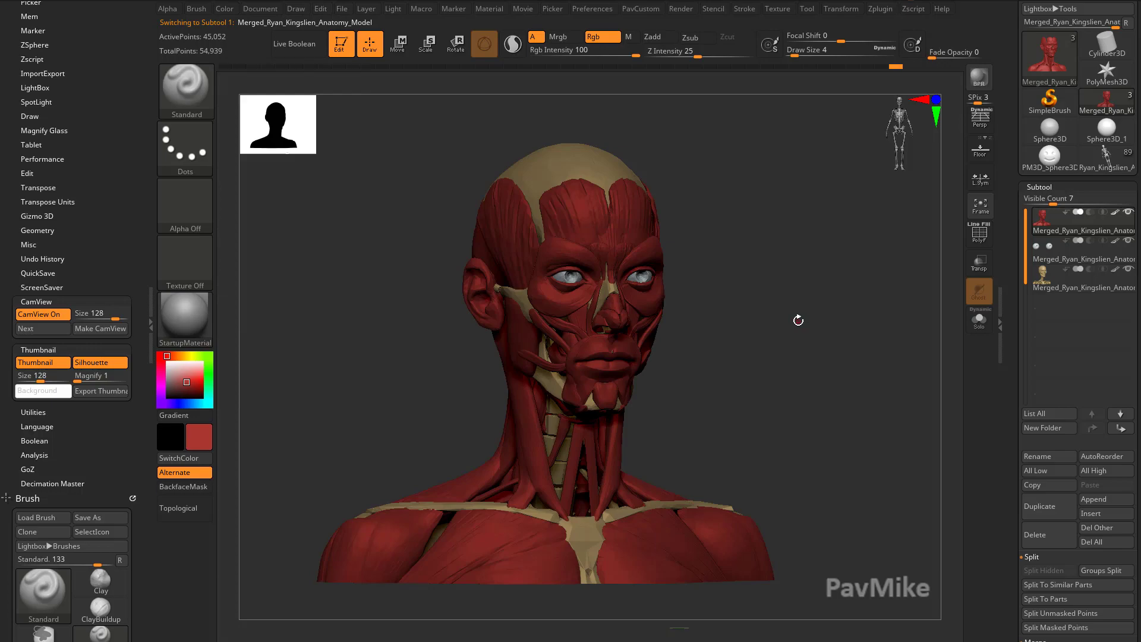